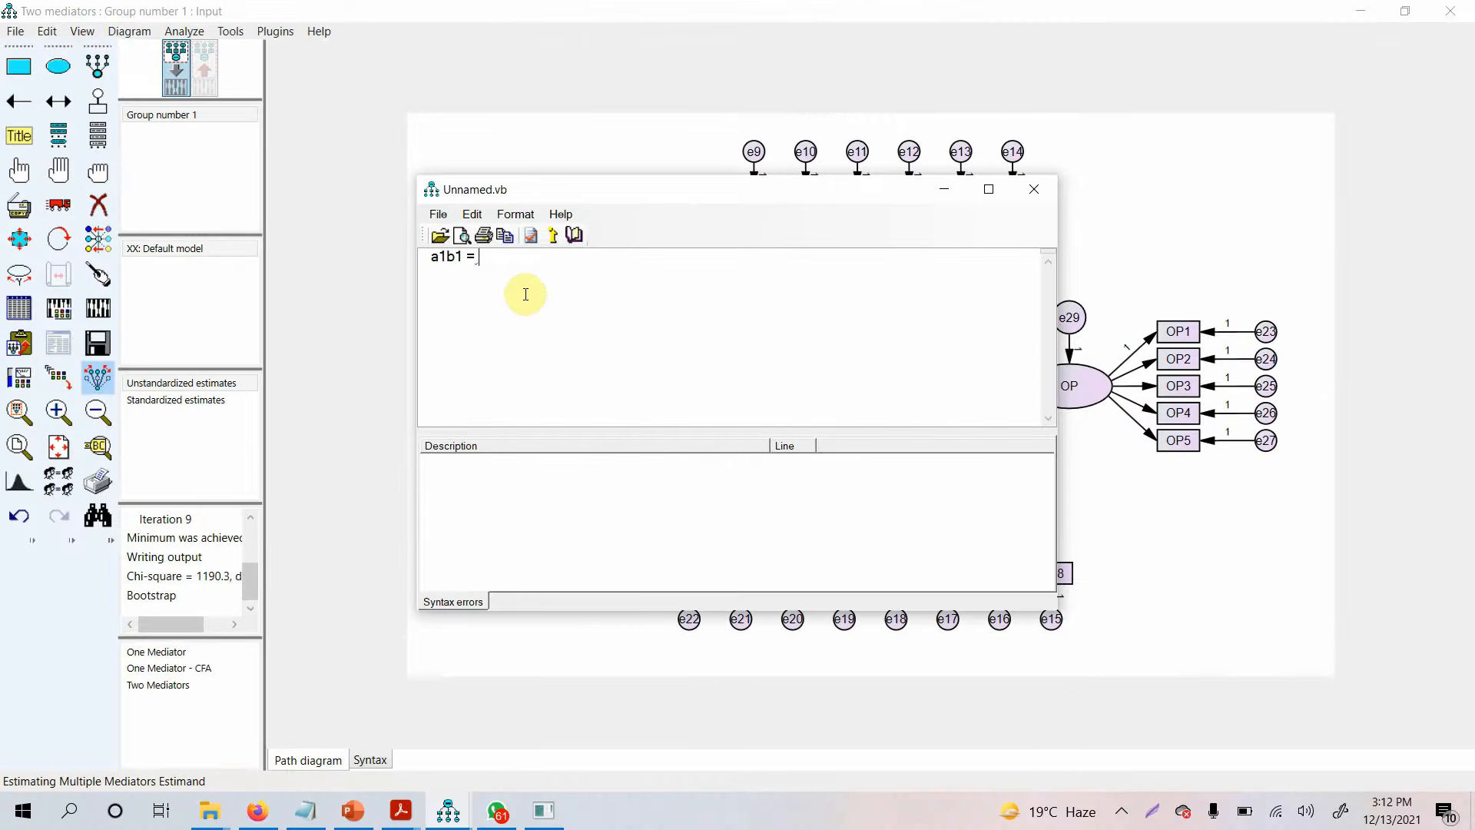
Define two user-defined estimands in the estimand editor: a1b1 = a1*b1 and a2b2 = a2*b2
left_click_drag(630, 196, 142, 177)
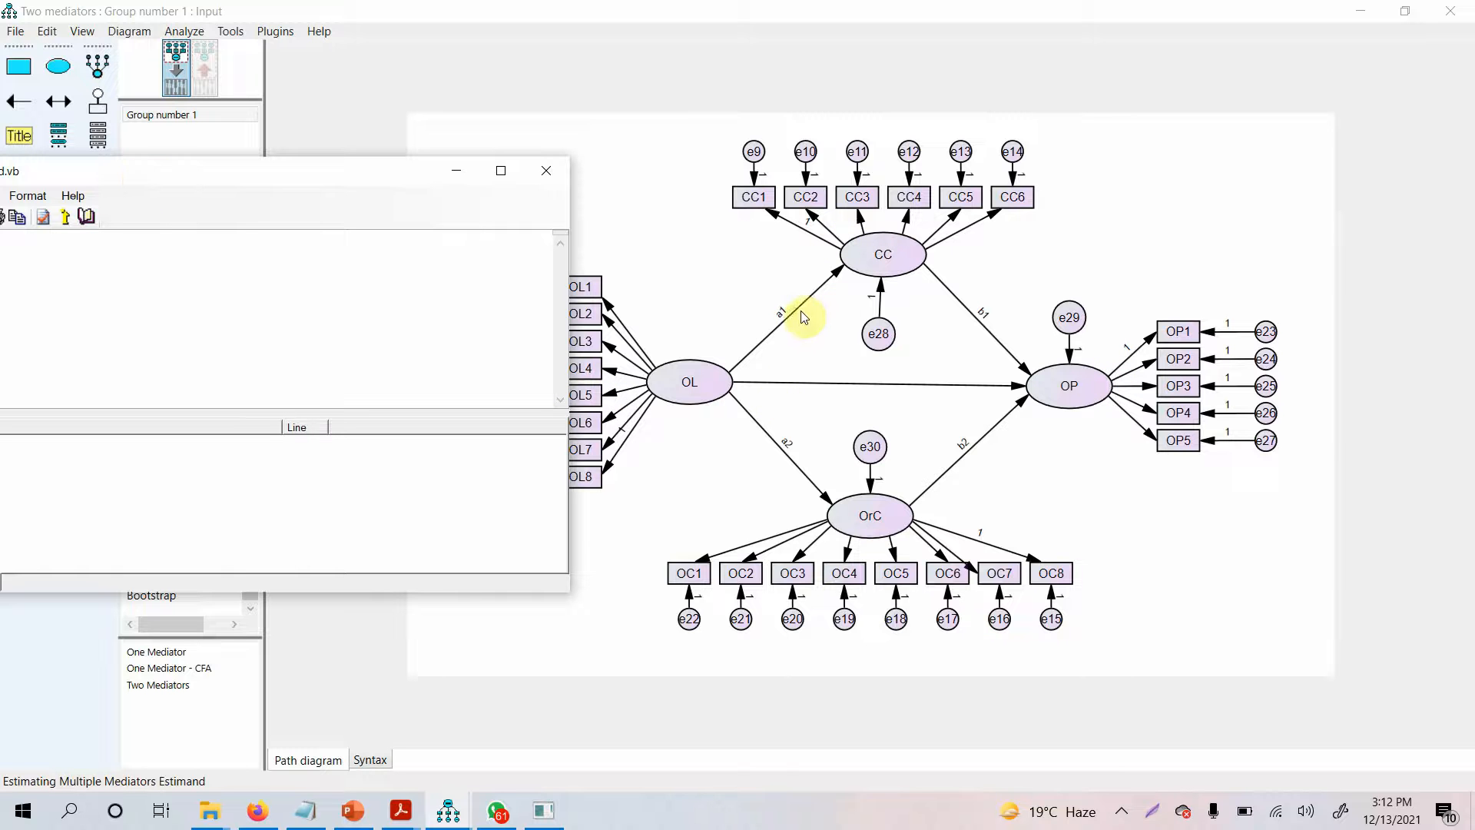
left_click_drag(353, 181, 647, 192)
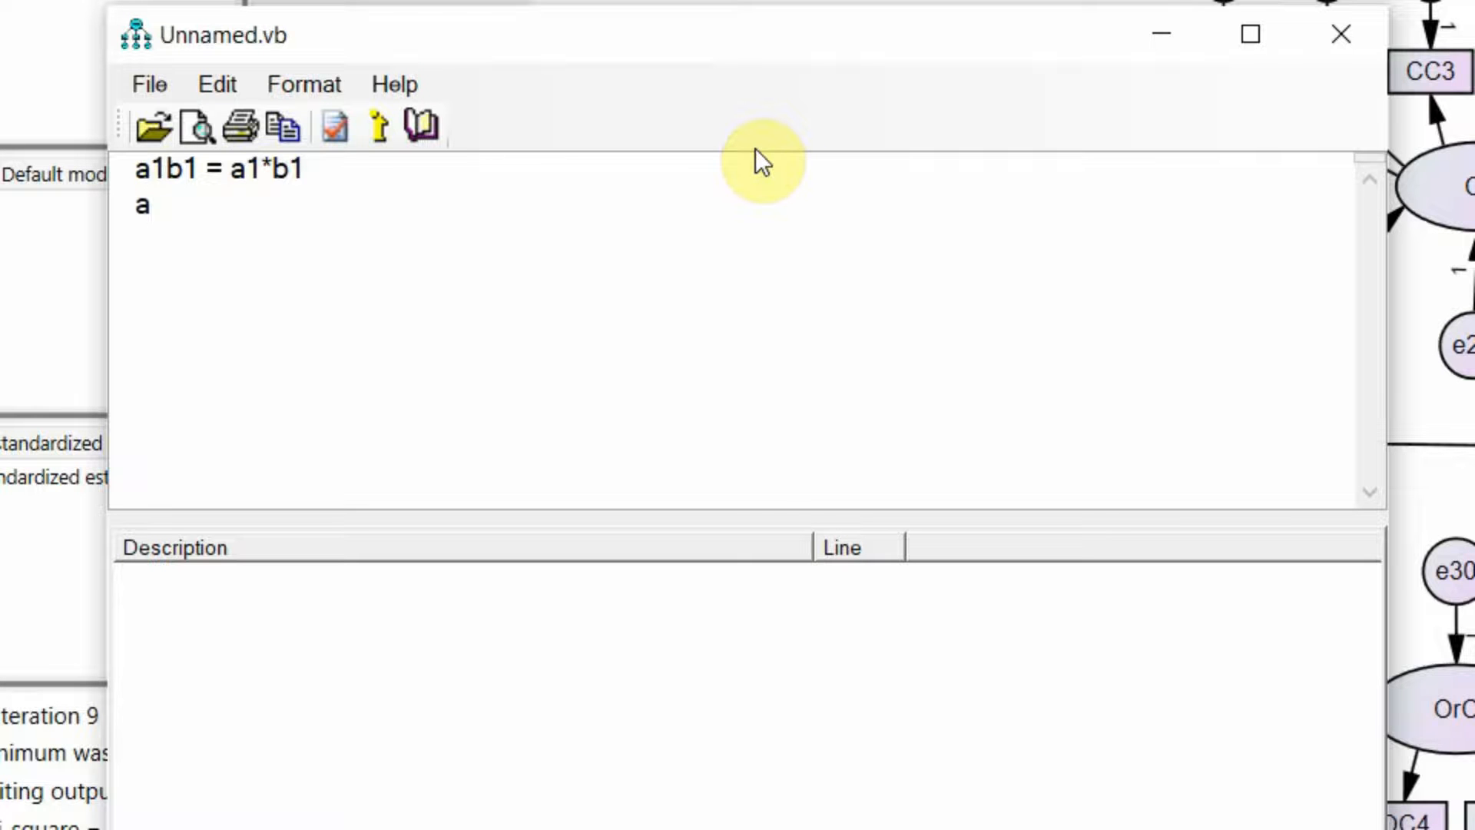
key("alt")
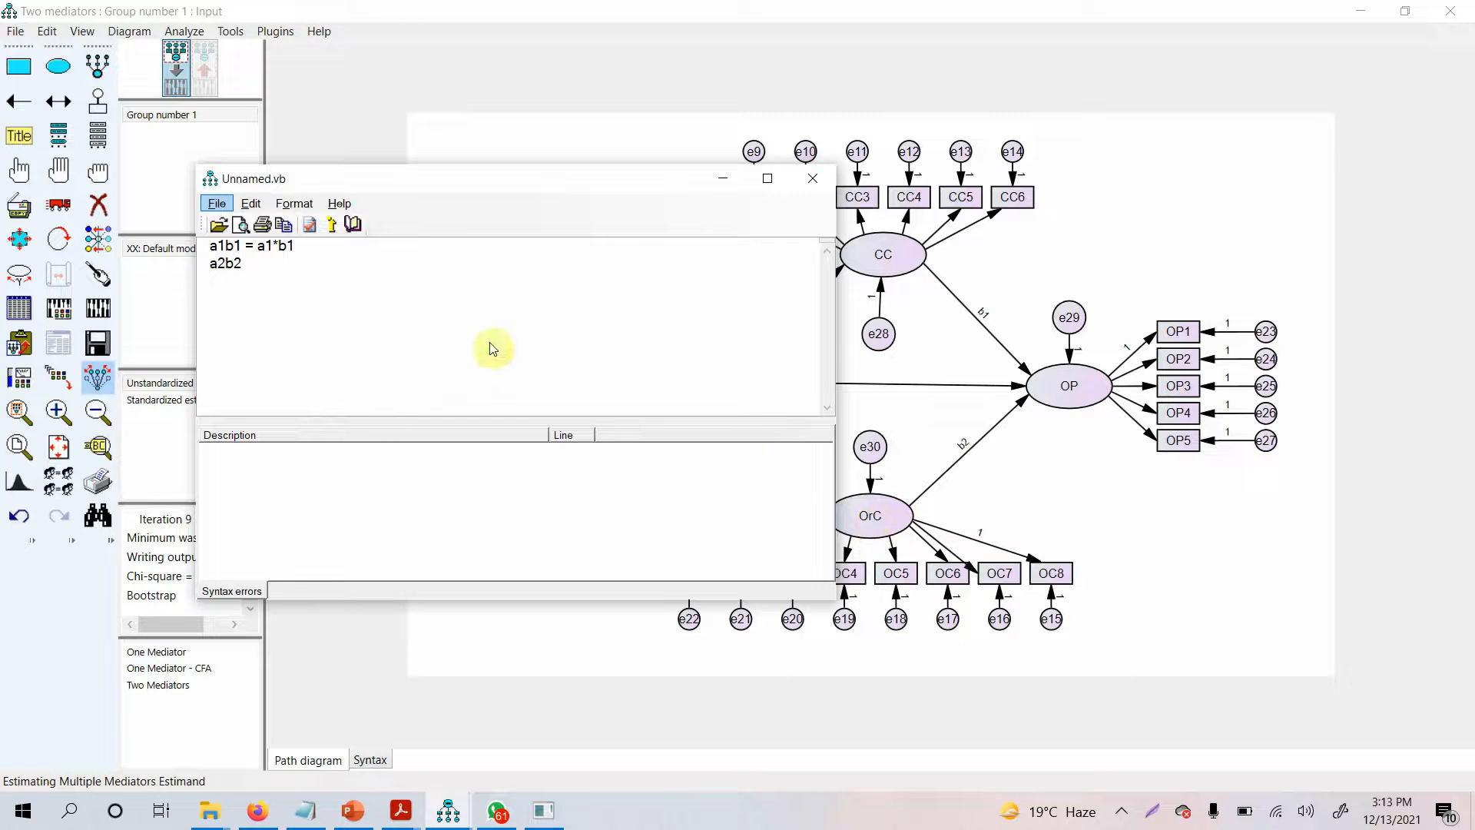
key("alt+space")
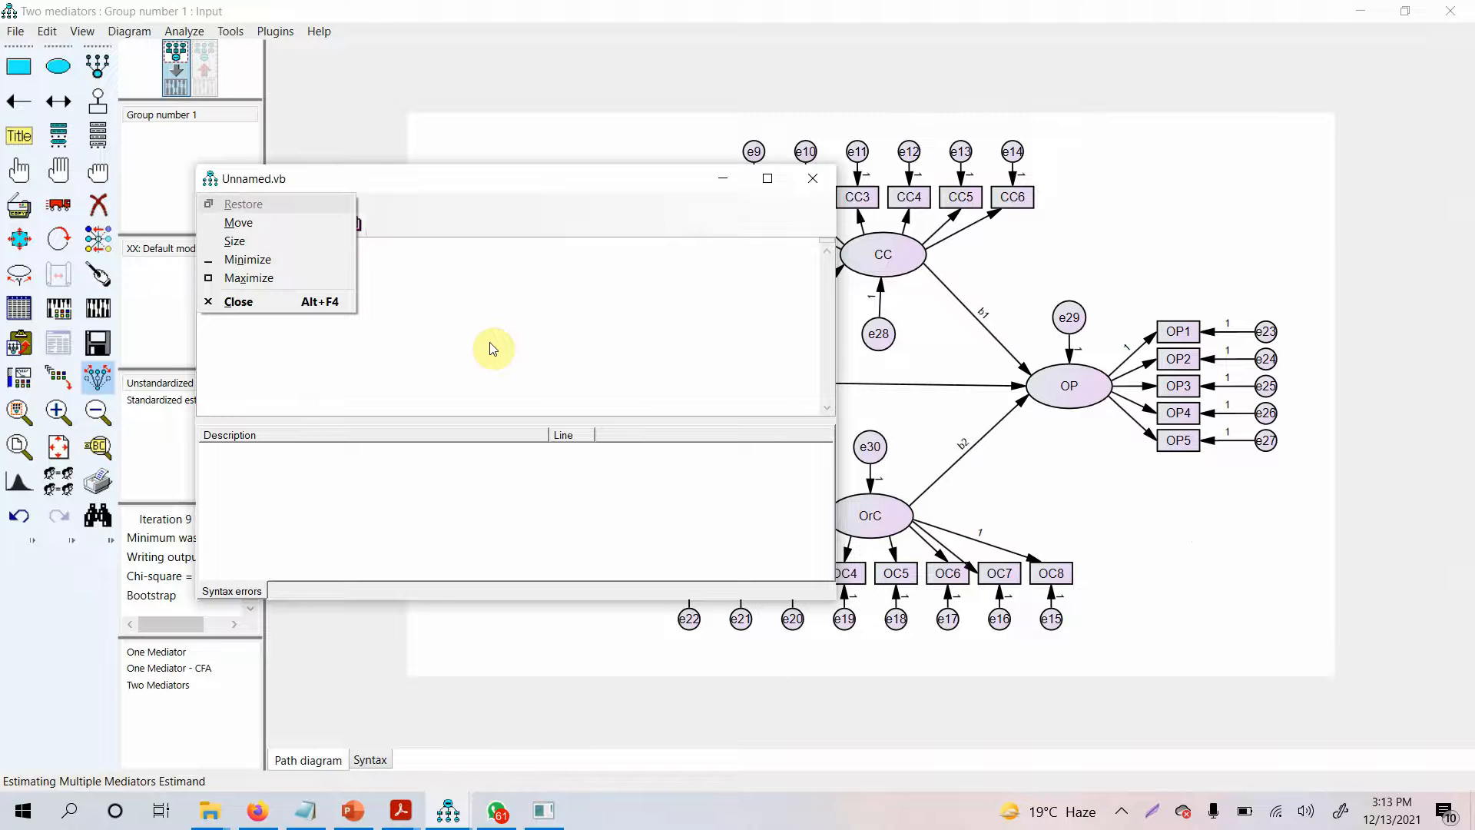
key("Escape")
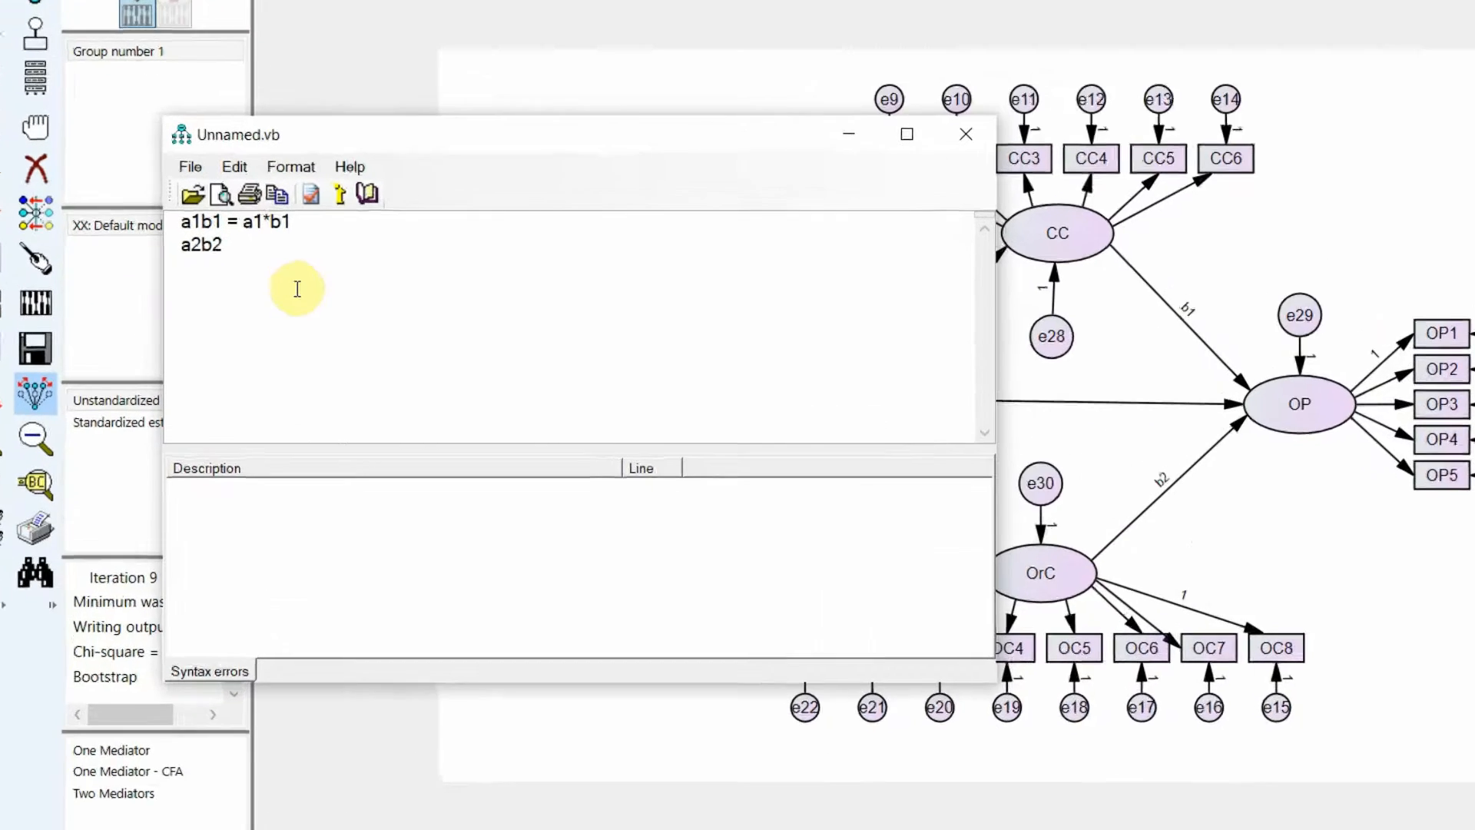
type("= a2*b2")
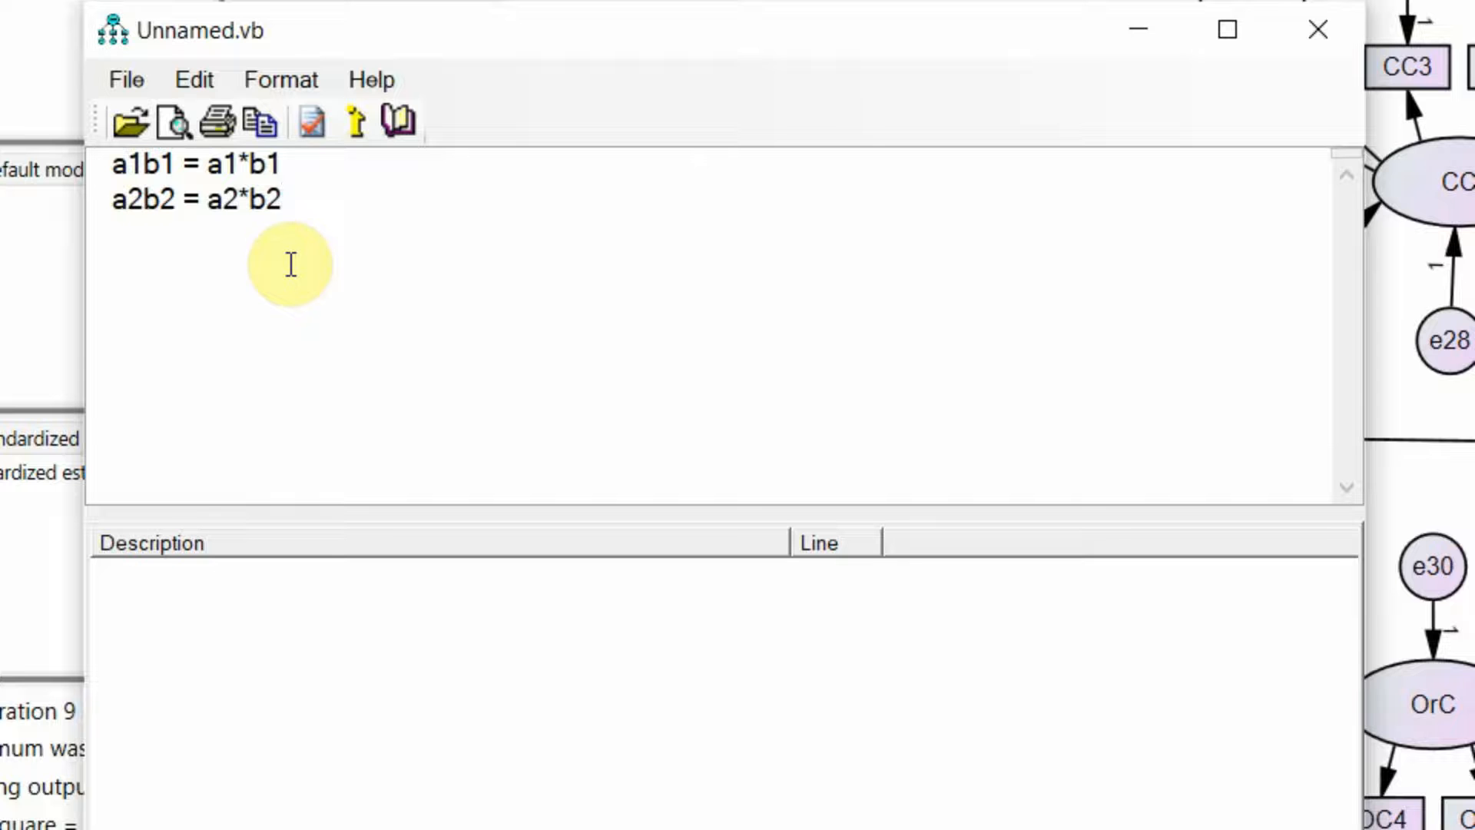
Save the estimand definitions over the existing Multiple Mediators Estimand.SimpleEstimand file and close the estimand editor
left_click(113, 85)
left_click(151, 247)
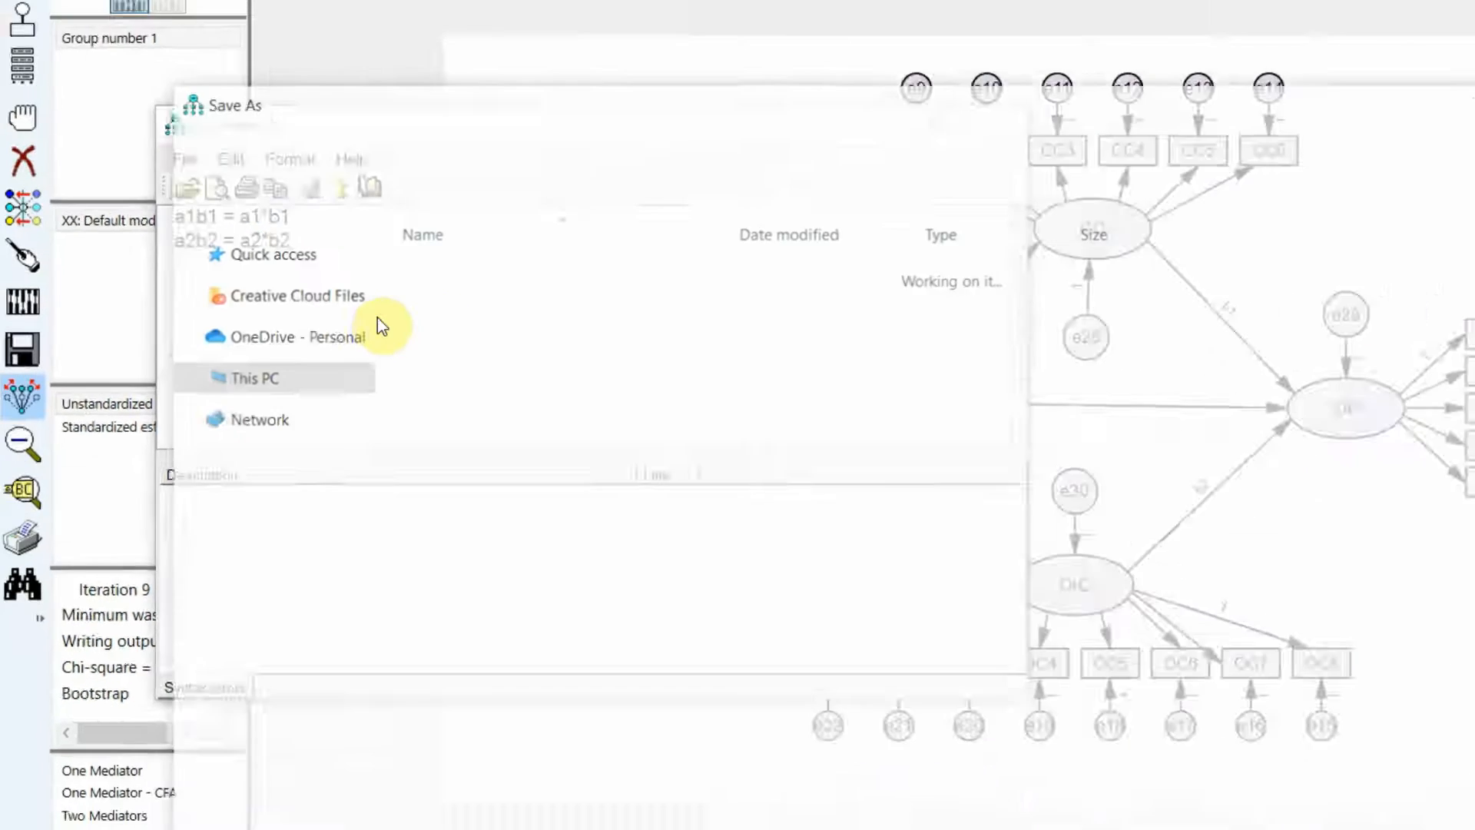
left_click(468, 292)
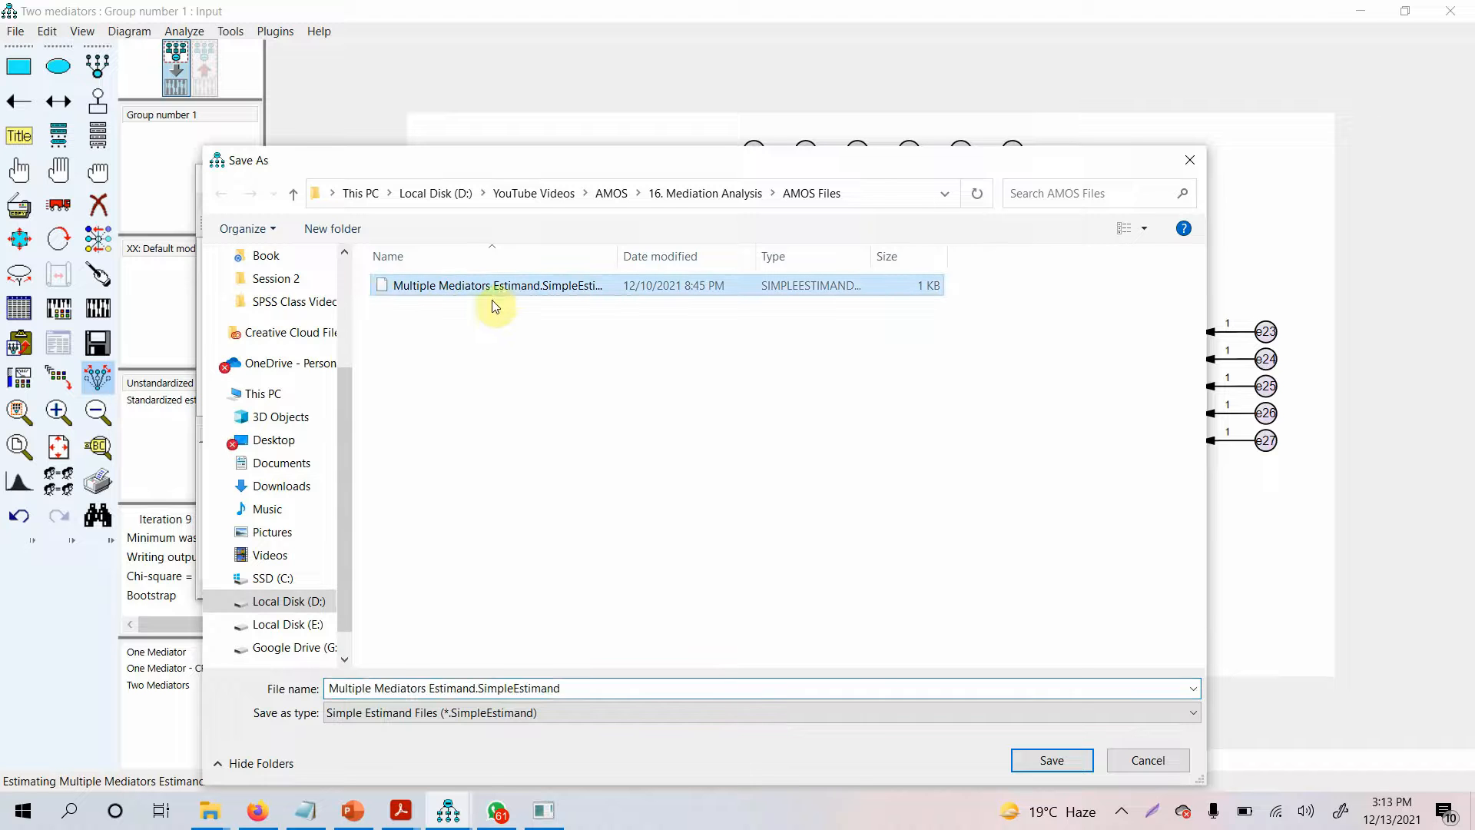
left_click(1063, 760)
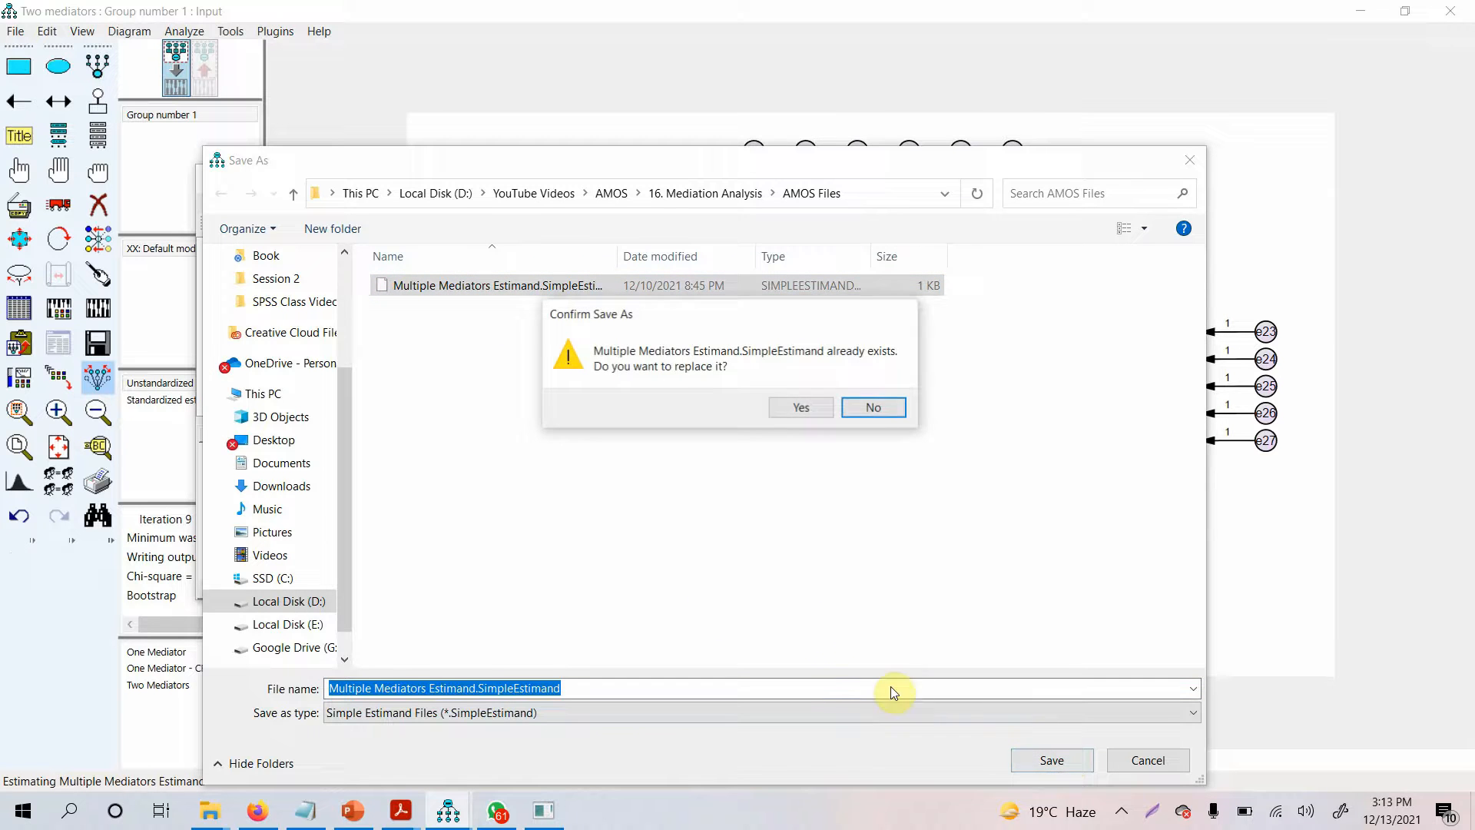
left_click(802, 407)
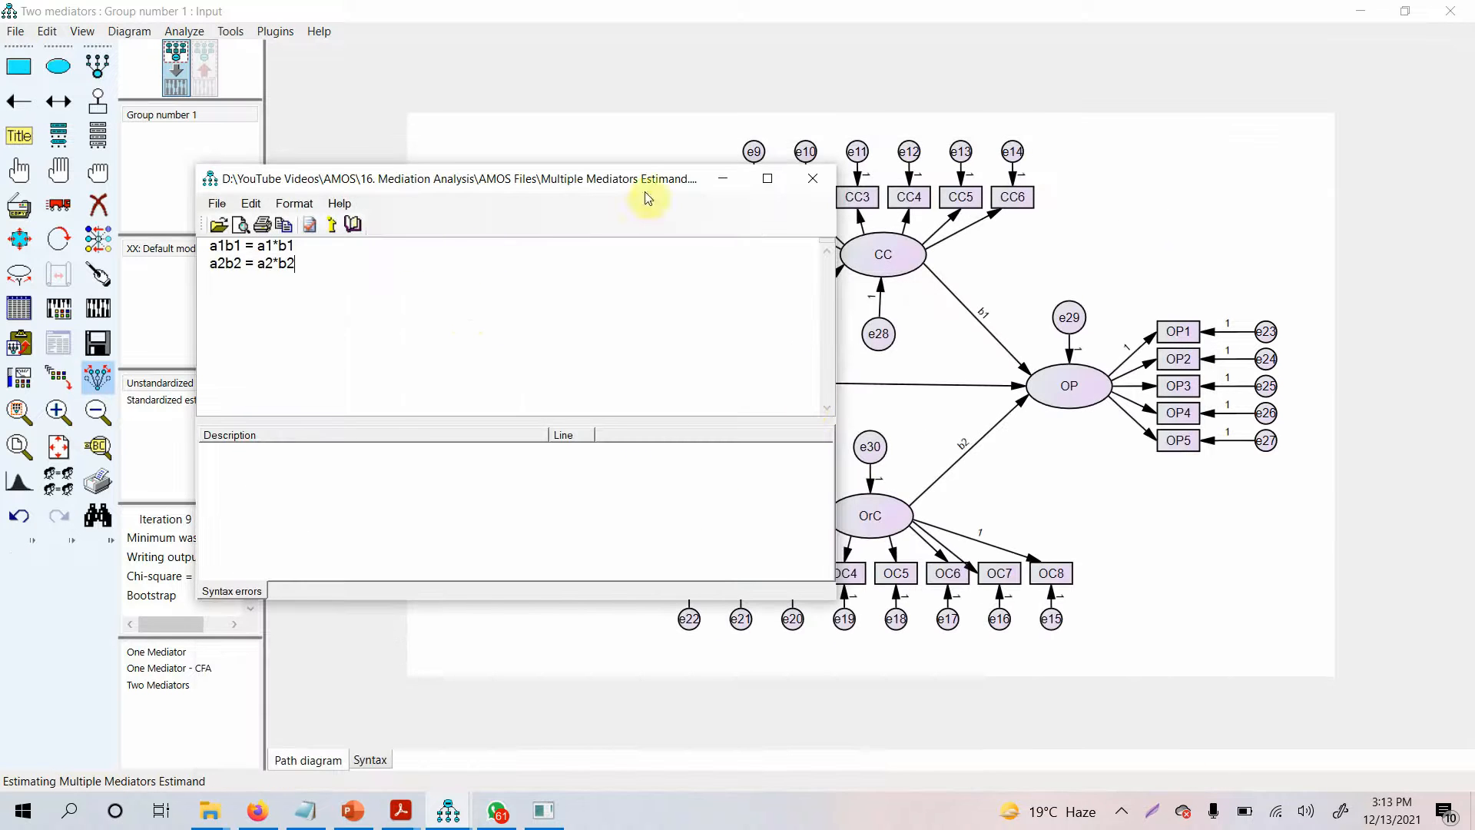
left_click(814, 178)
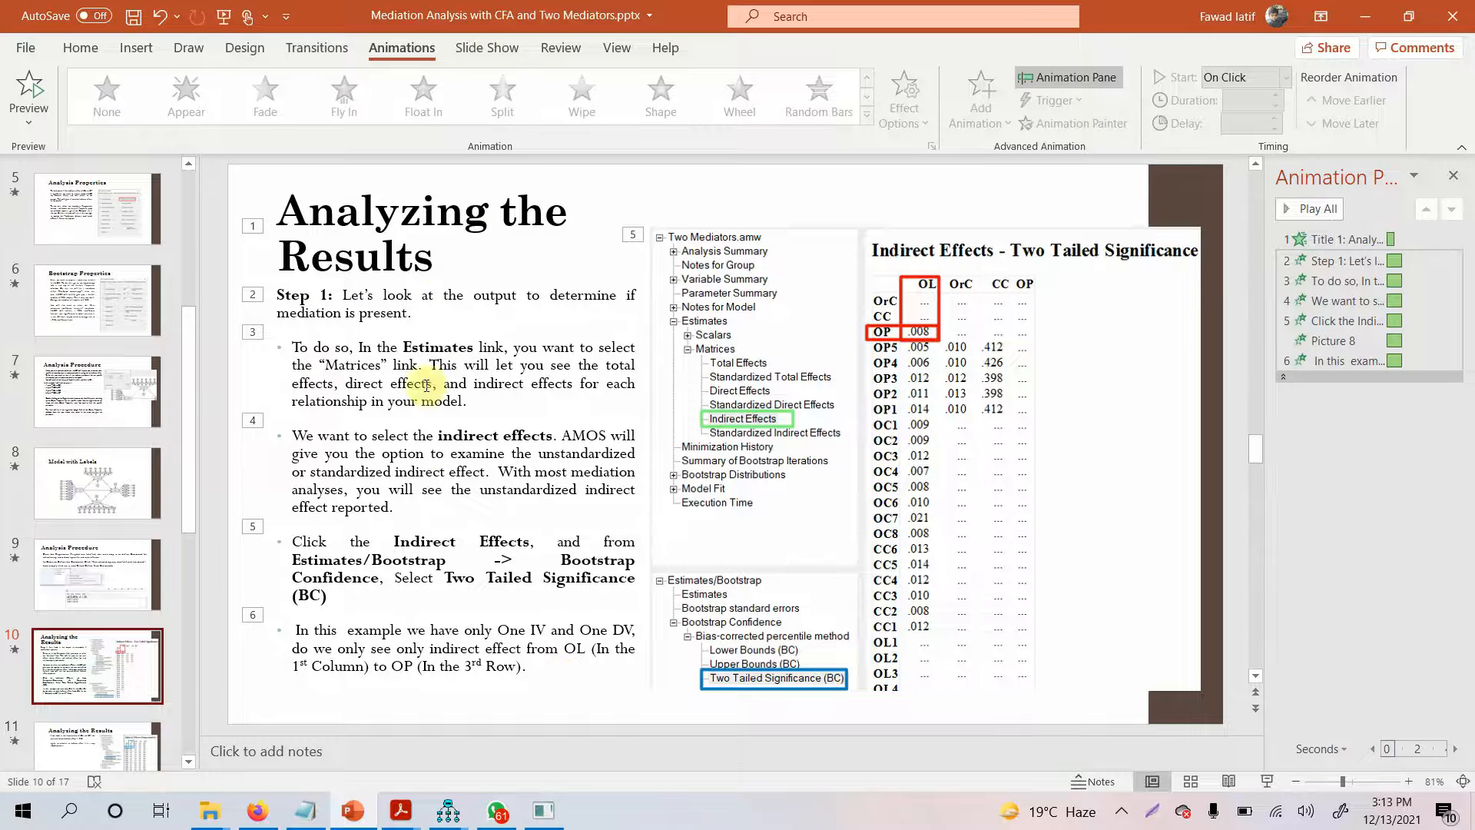
Return to the Two mediators model in Amos, calculate the estimates and open the text output
left_click(411, 732)
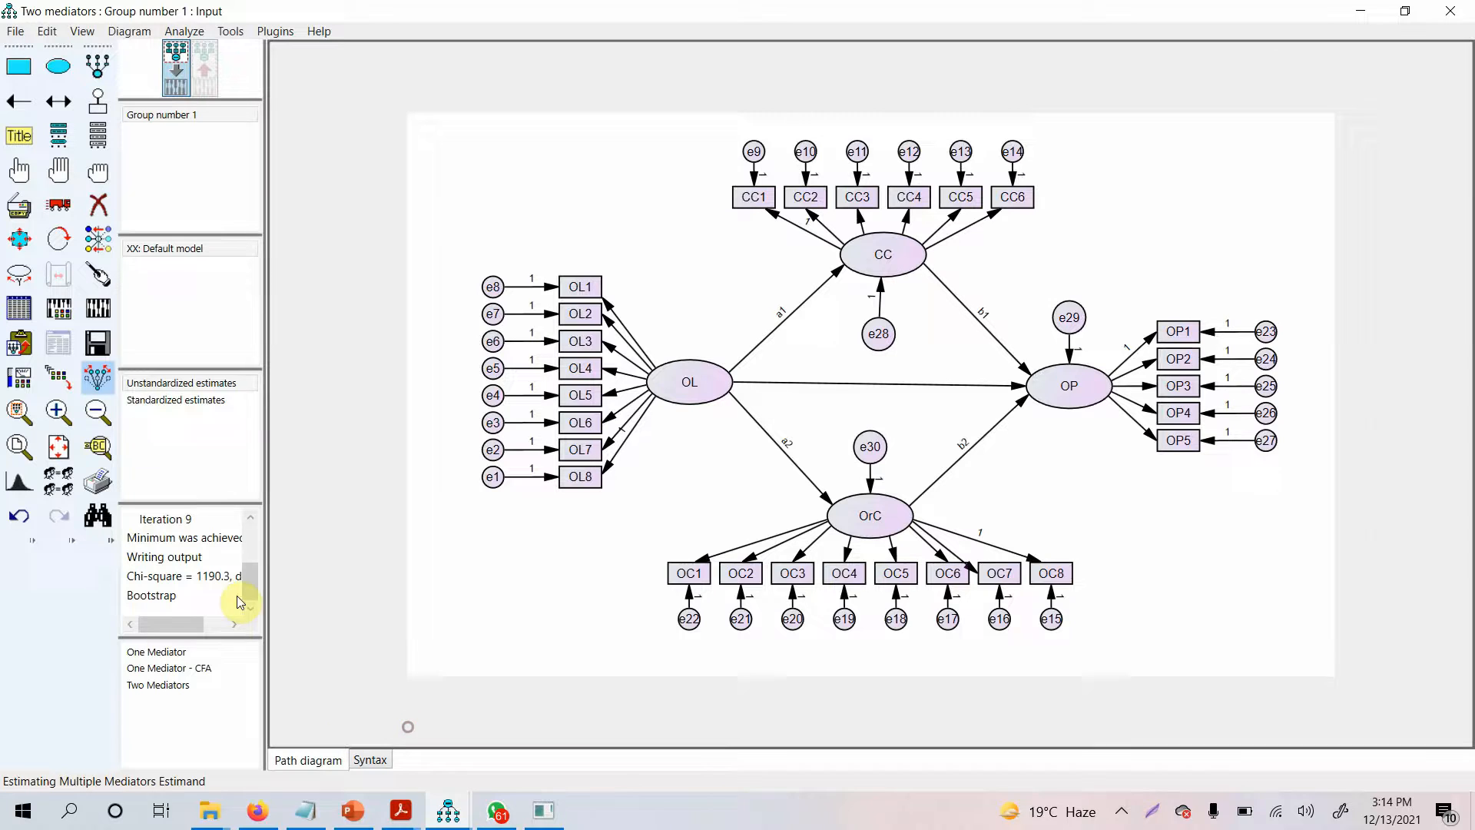
left_click(98, 310)
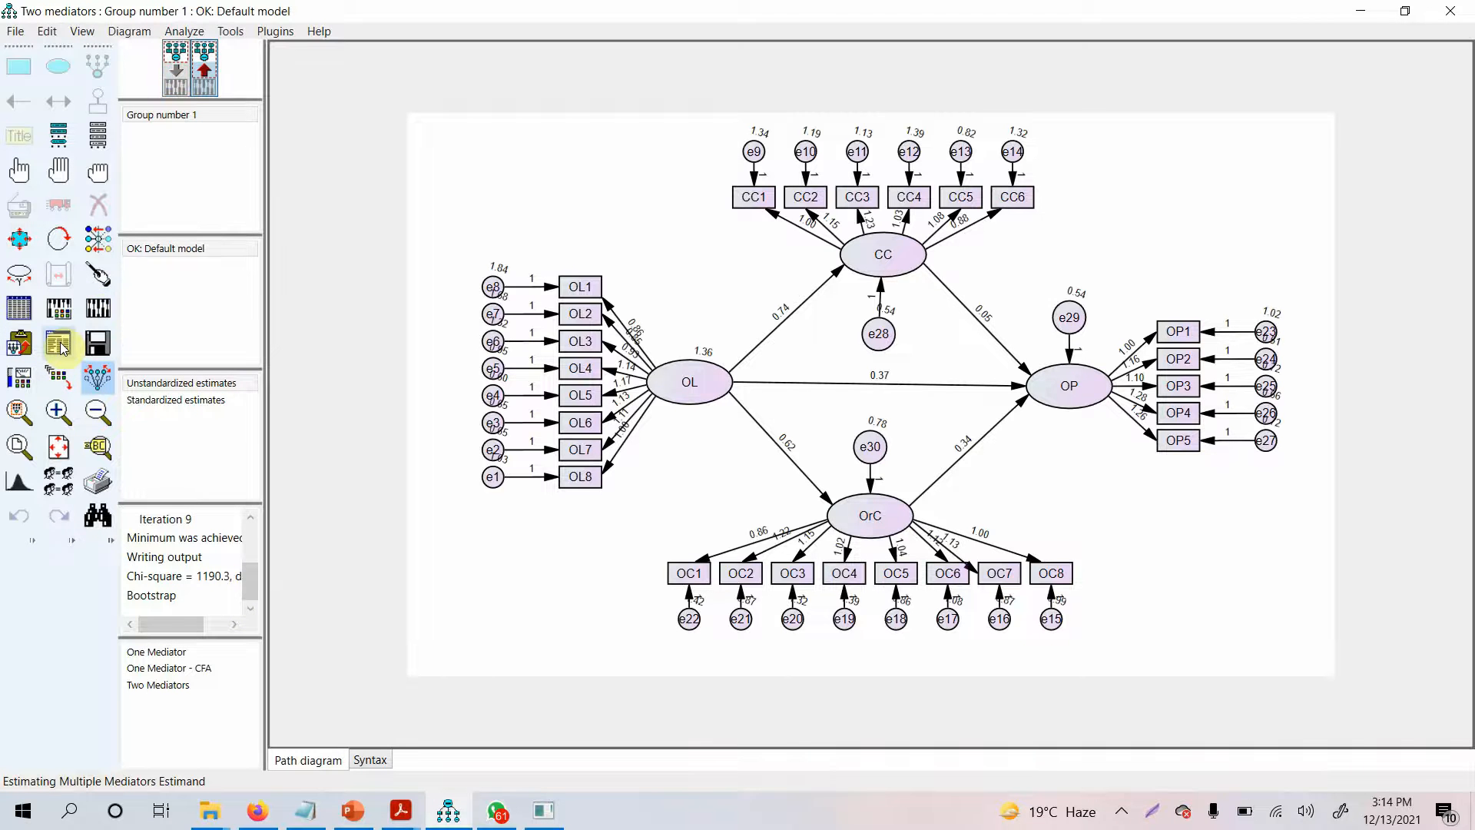
left_click(60, 346)
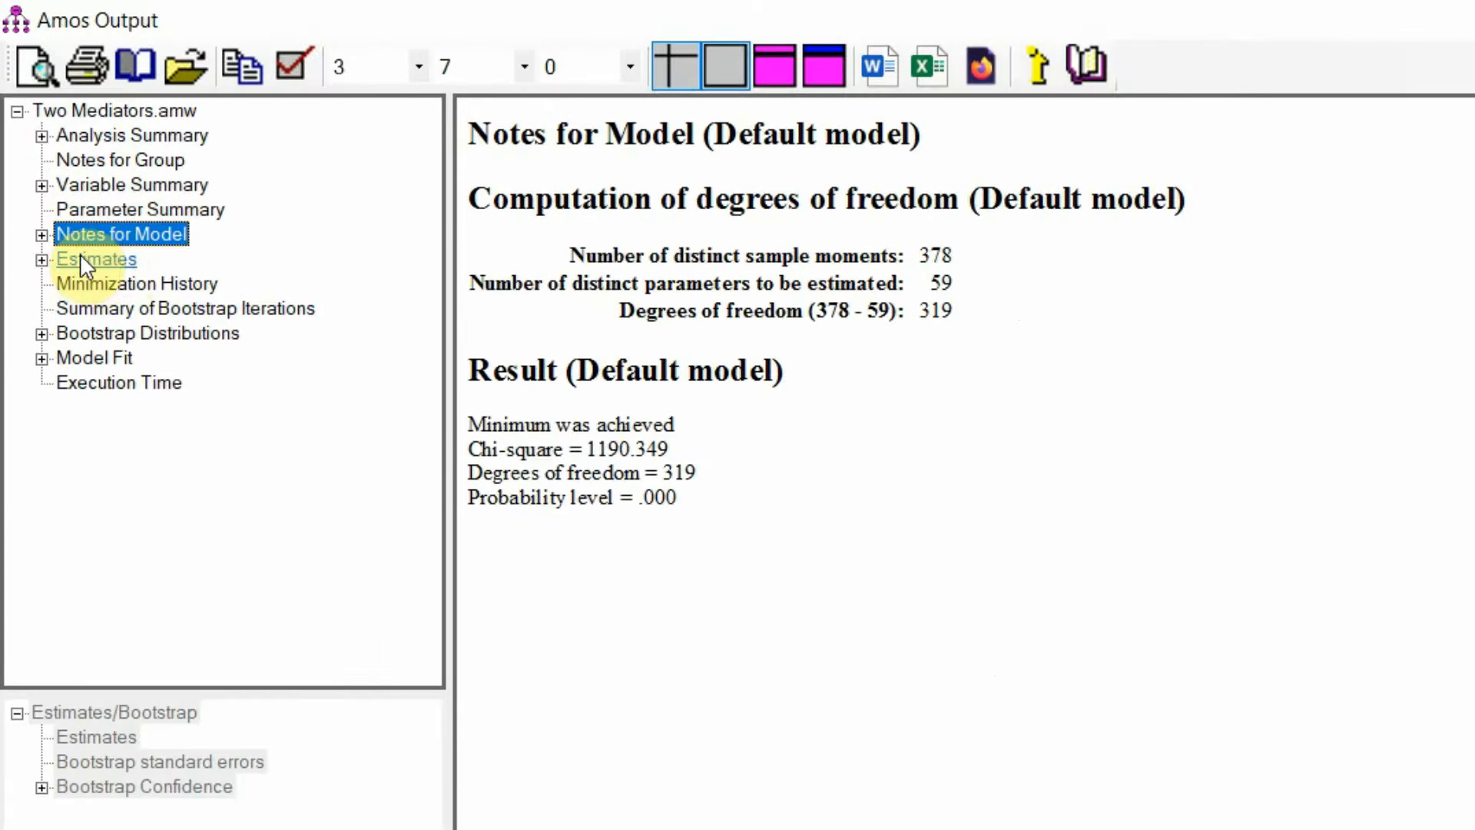
Display the Estimates output and examine the path from OL to CC in the Regression Weights table
left_click(88, 261)
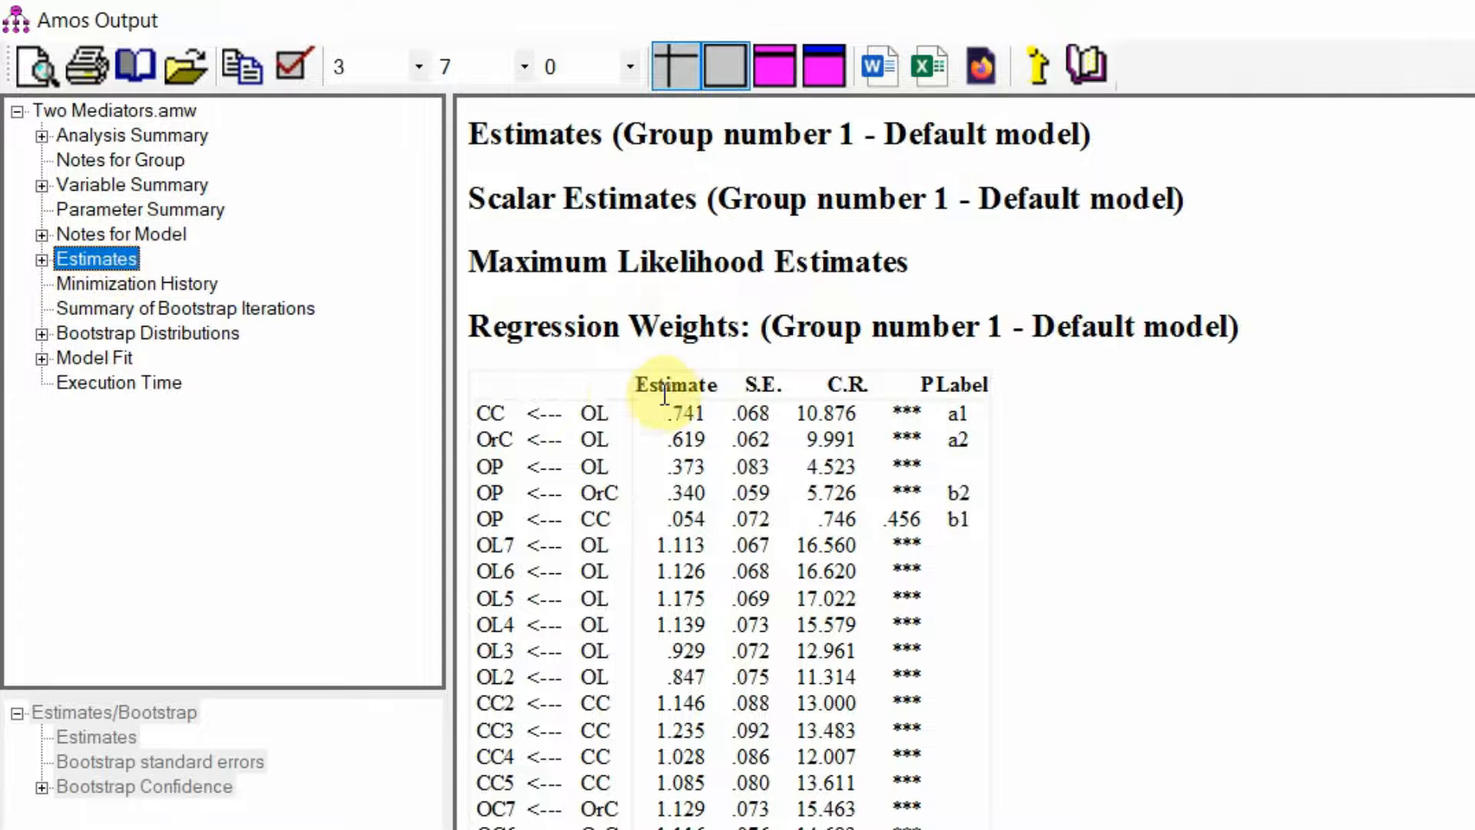
double_click(592, 412)
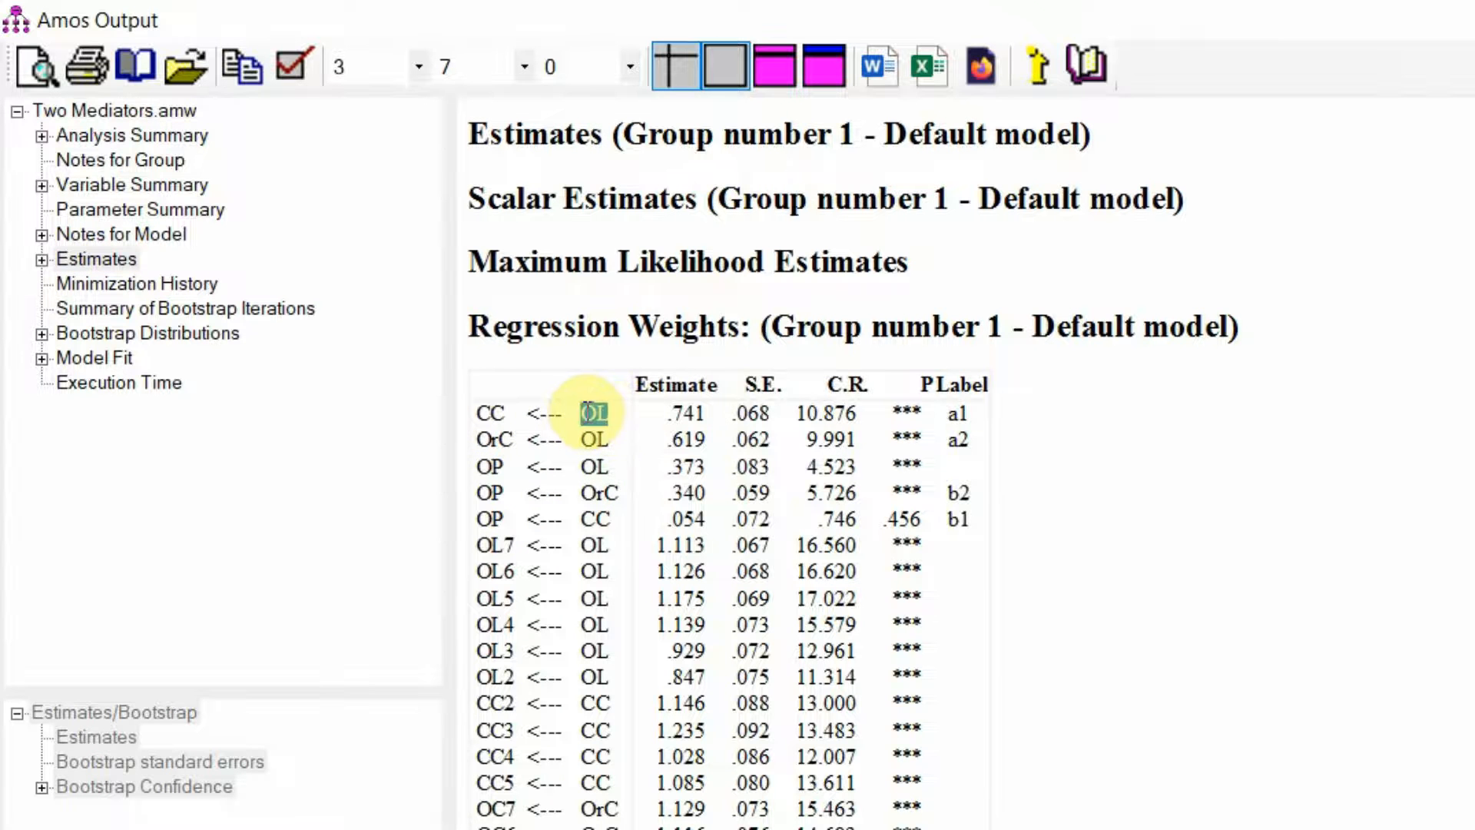
double_click(490, 413)
double_click(591, 415)
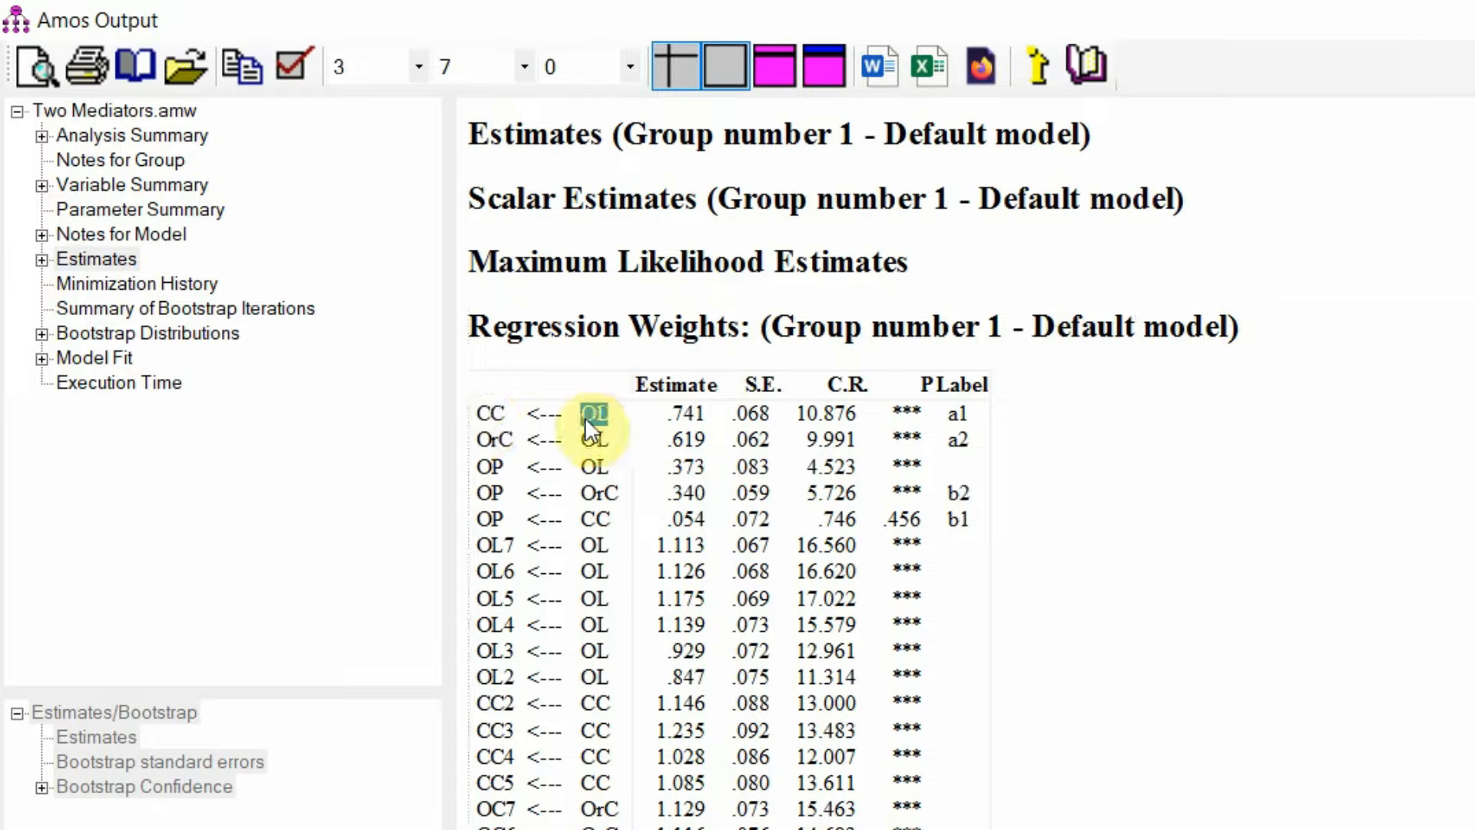
double_click(491, 415)
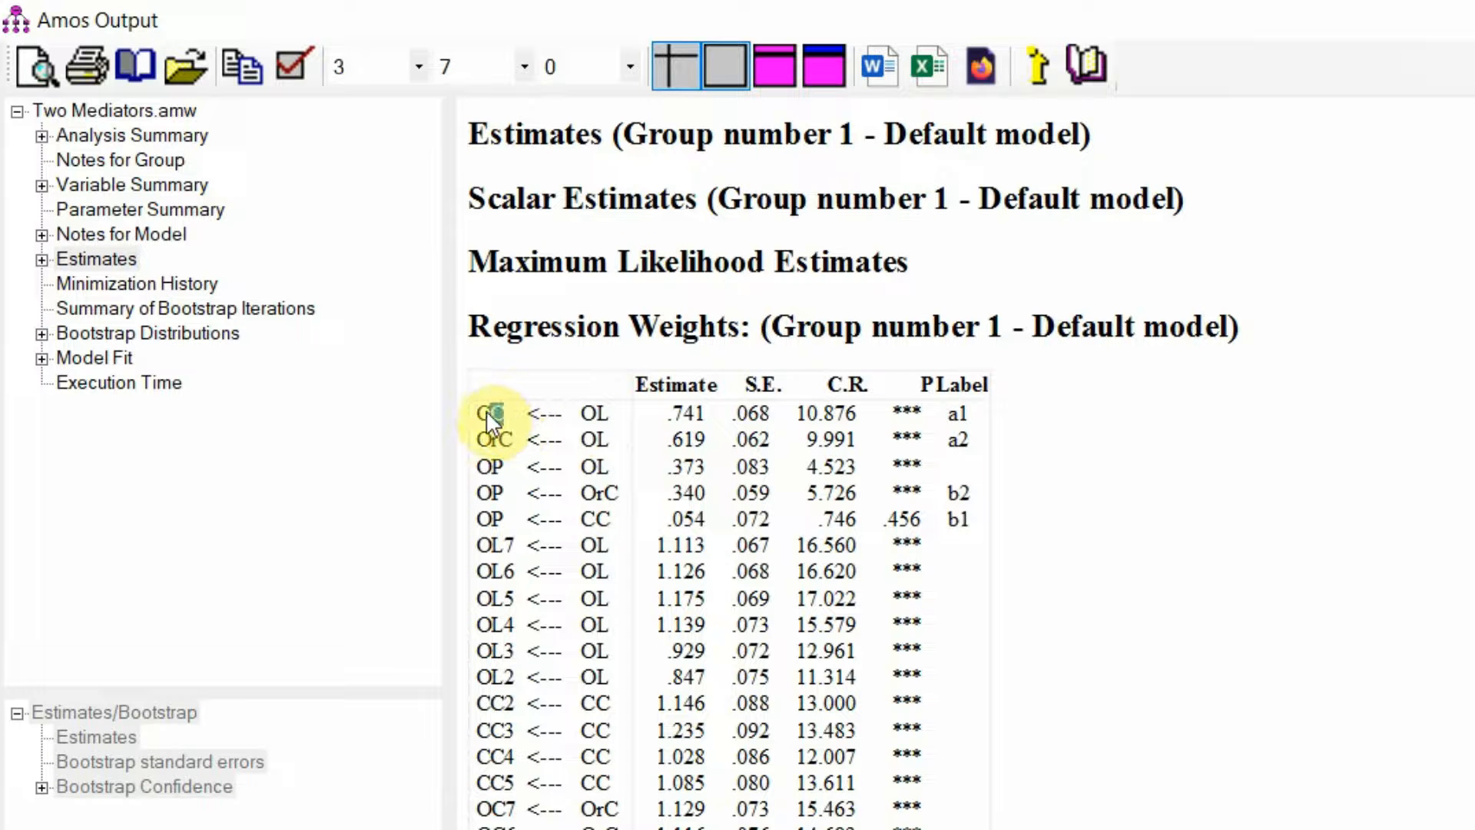
left_click(89, 259)
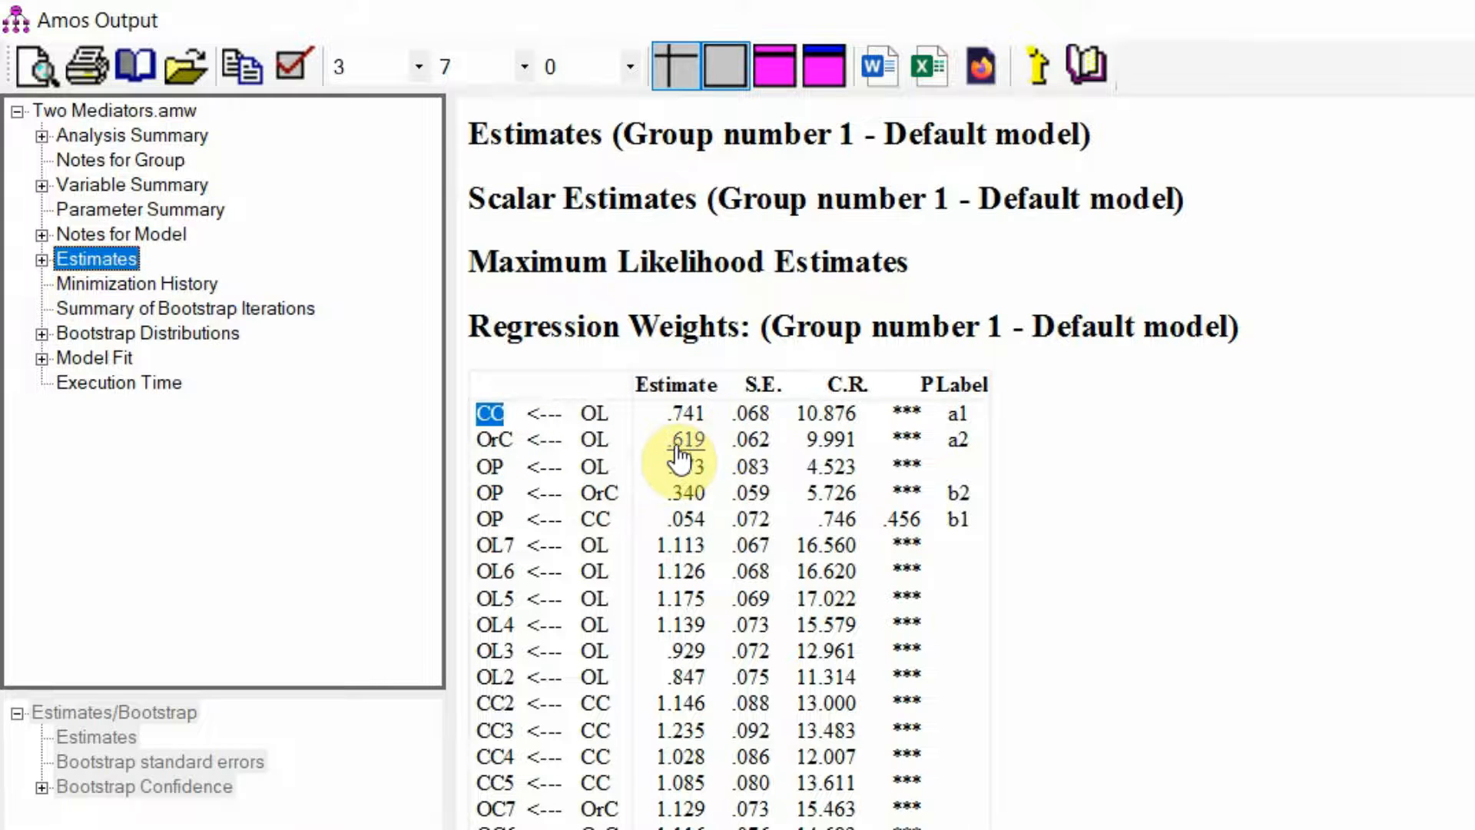
Expand the Estimates output and check the path labels a1, a2, b2 and b1 in the Regression Weights table
left_click(42, 260)
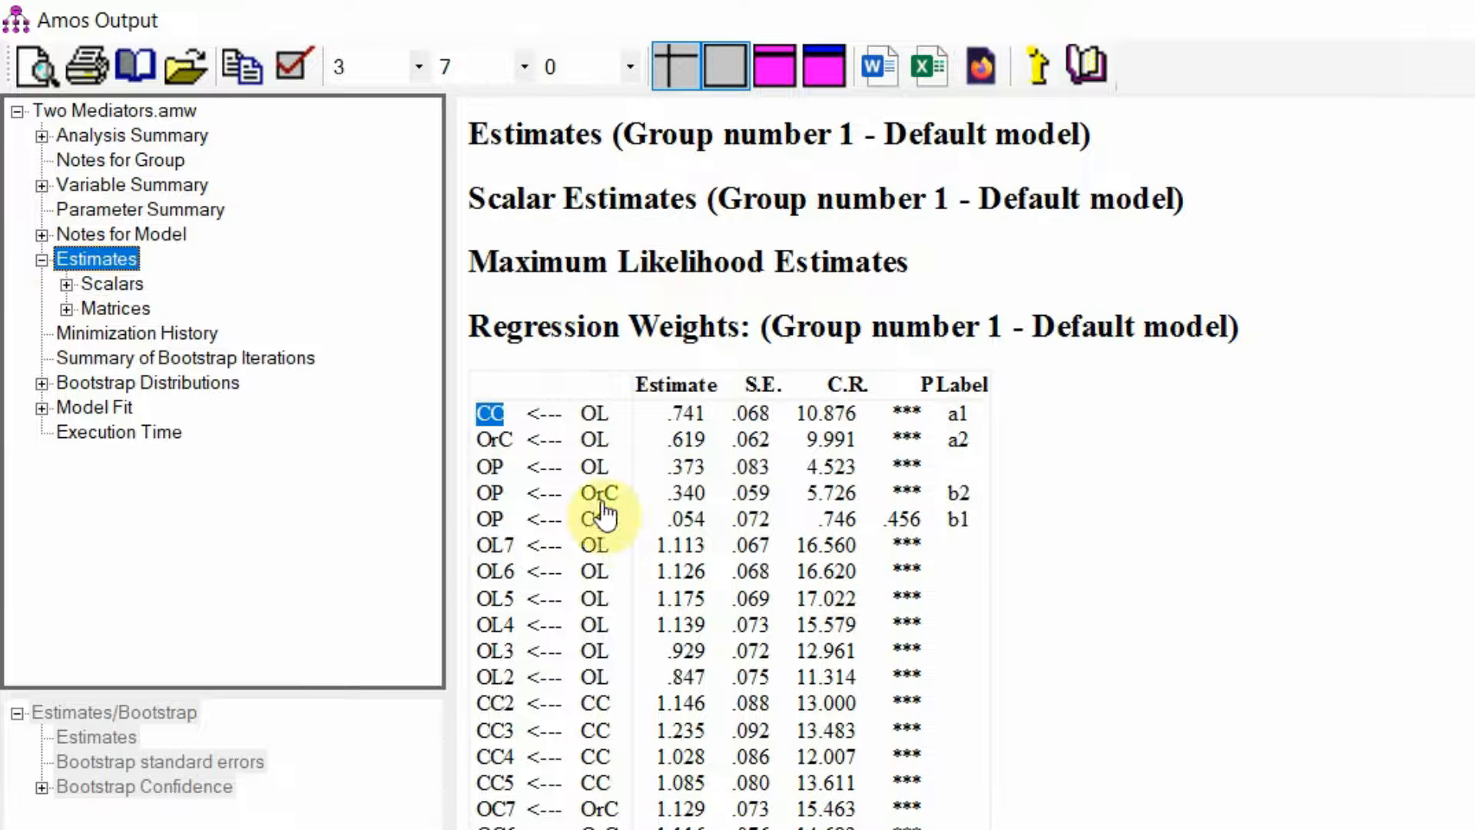
double_click(975, 414)
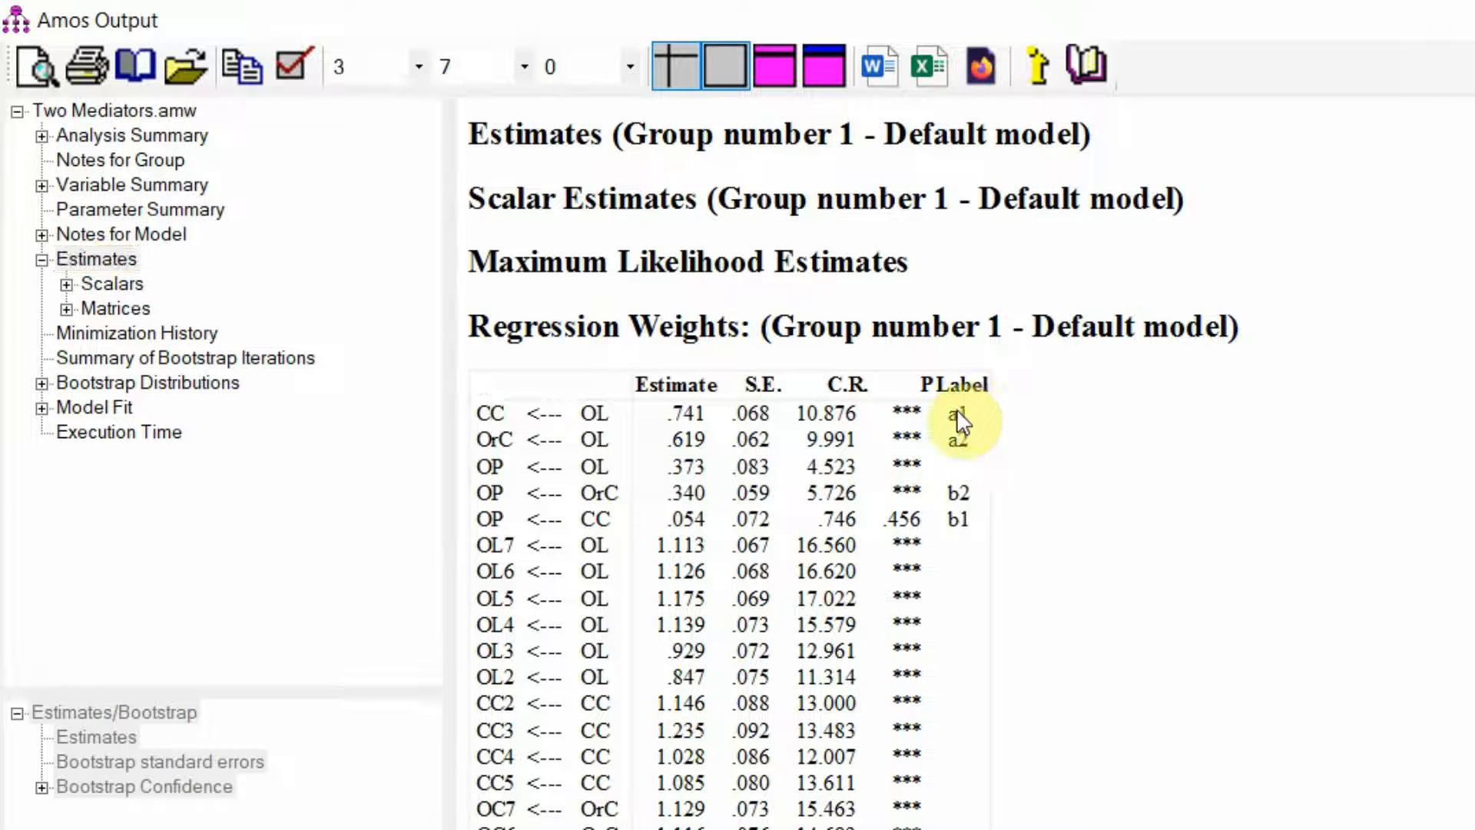
double_click(960, 441)
double_click(958, 494)
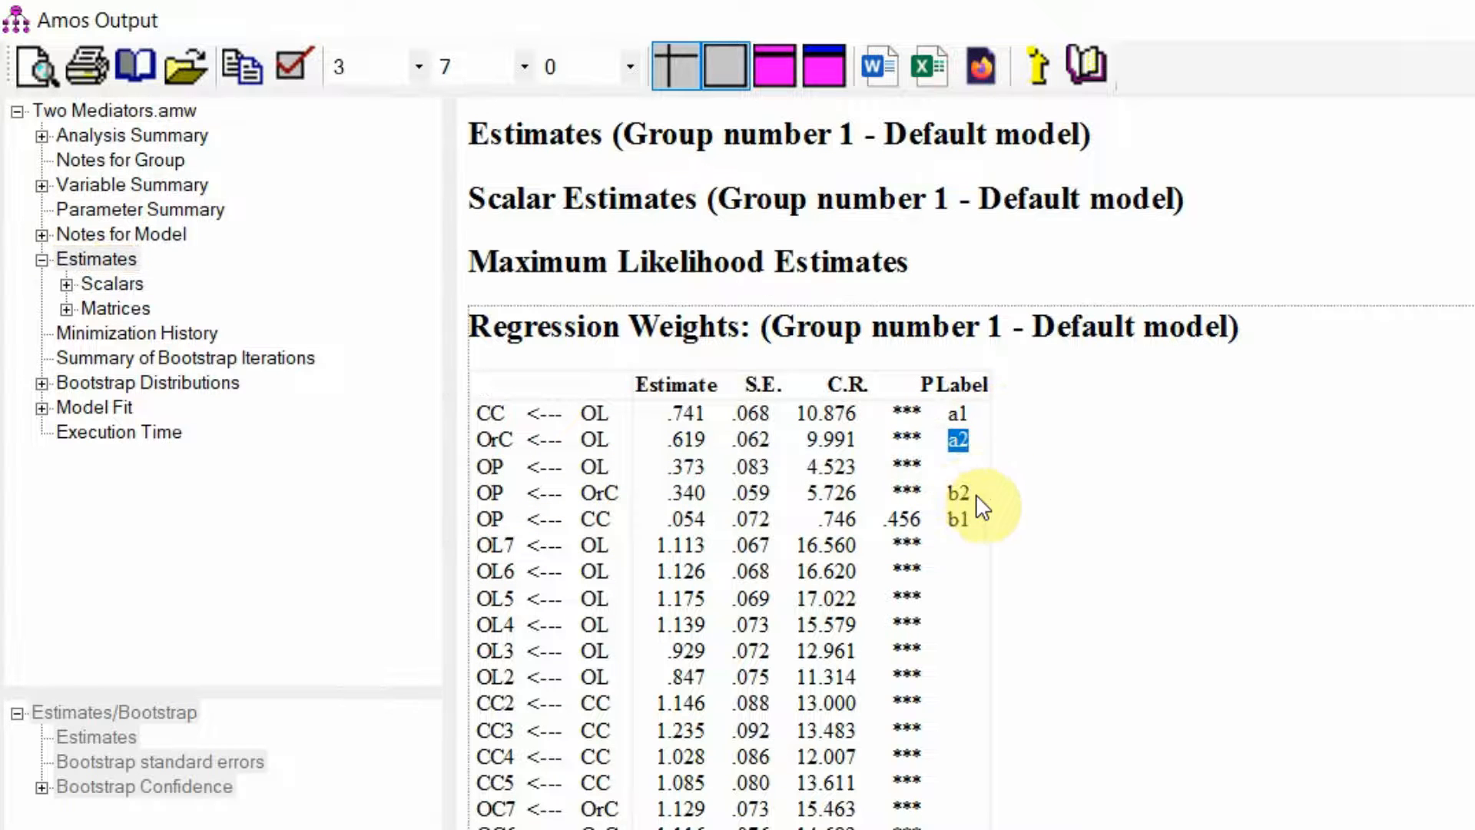
double_click(958, 519)
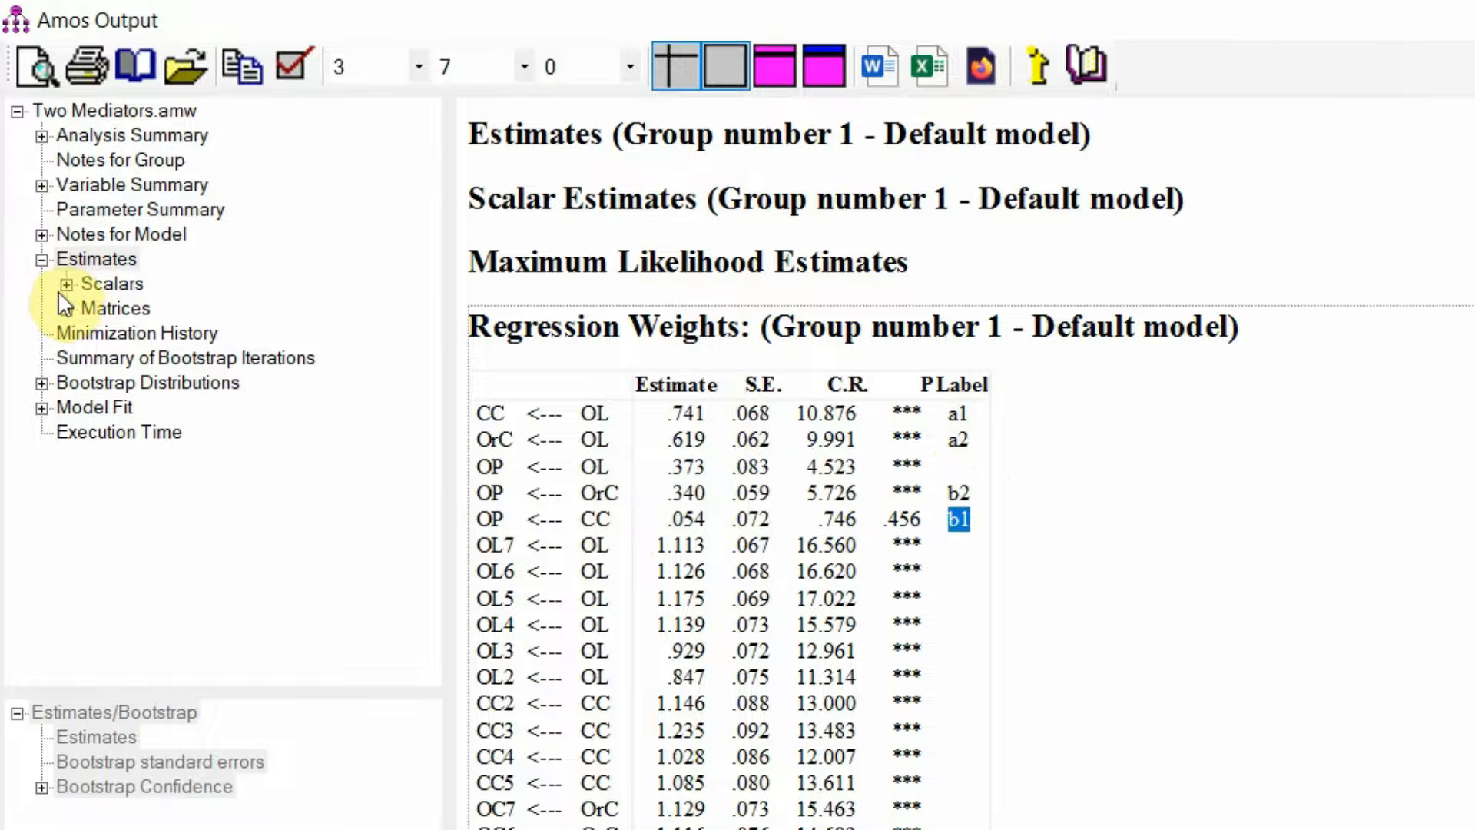
Display the user-defined estimands under Scalars with their bootstrap confidence results from the bias-corrected percentile method
left_click(77, 288)
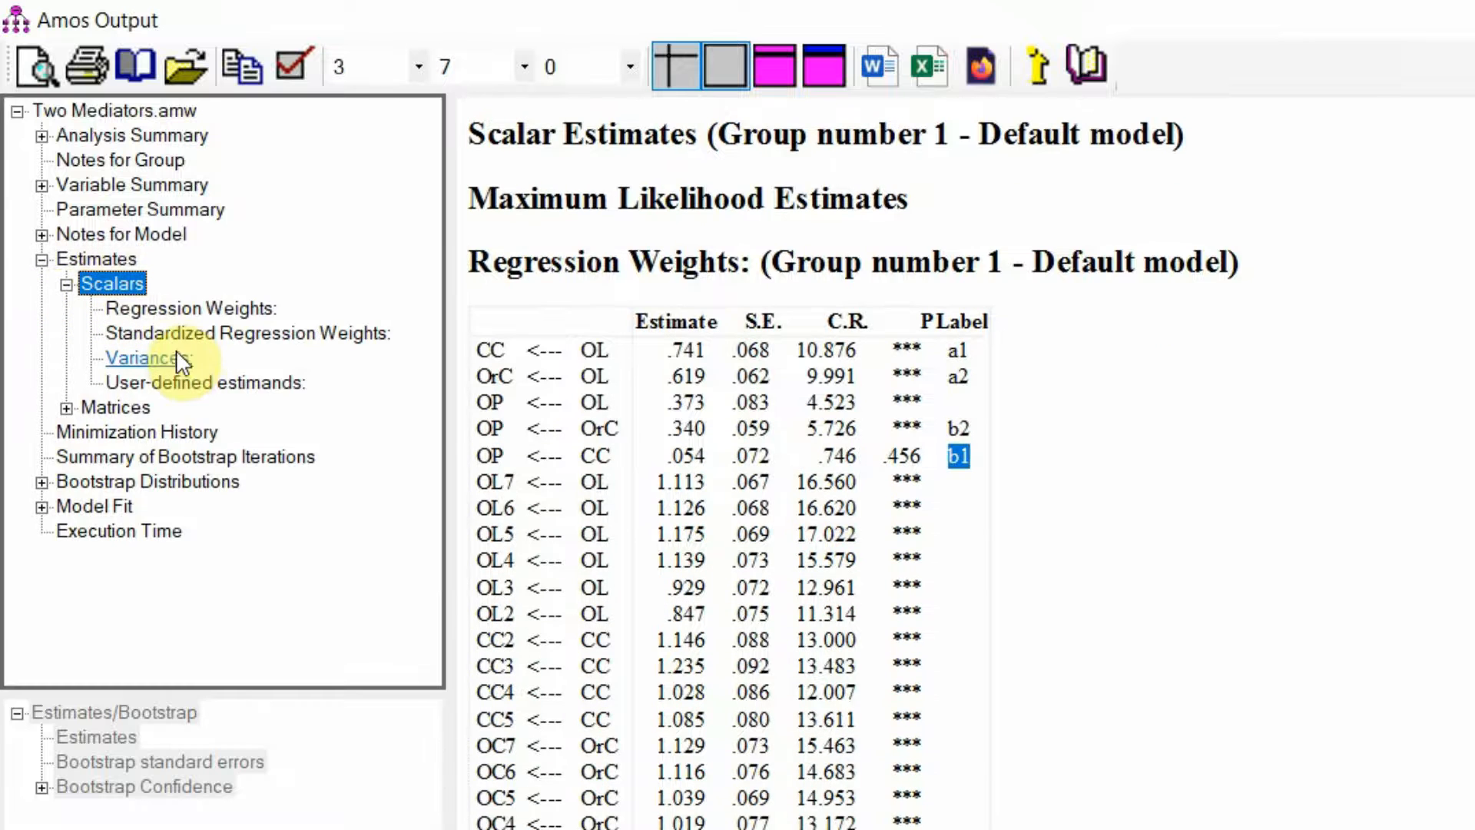
left_click(181, 382)
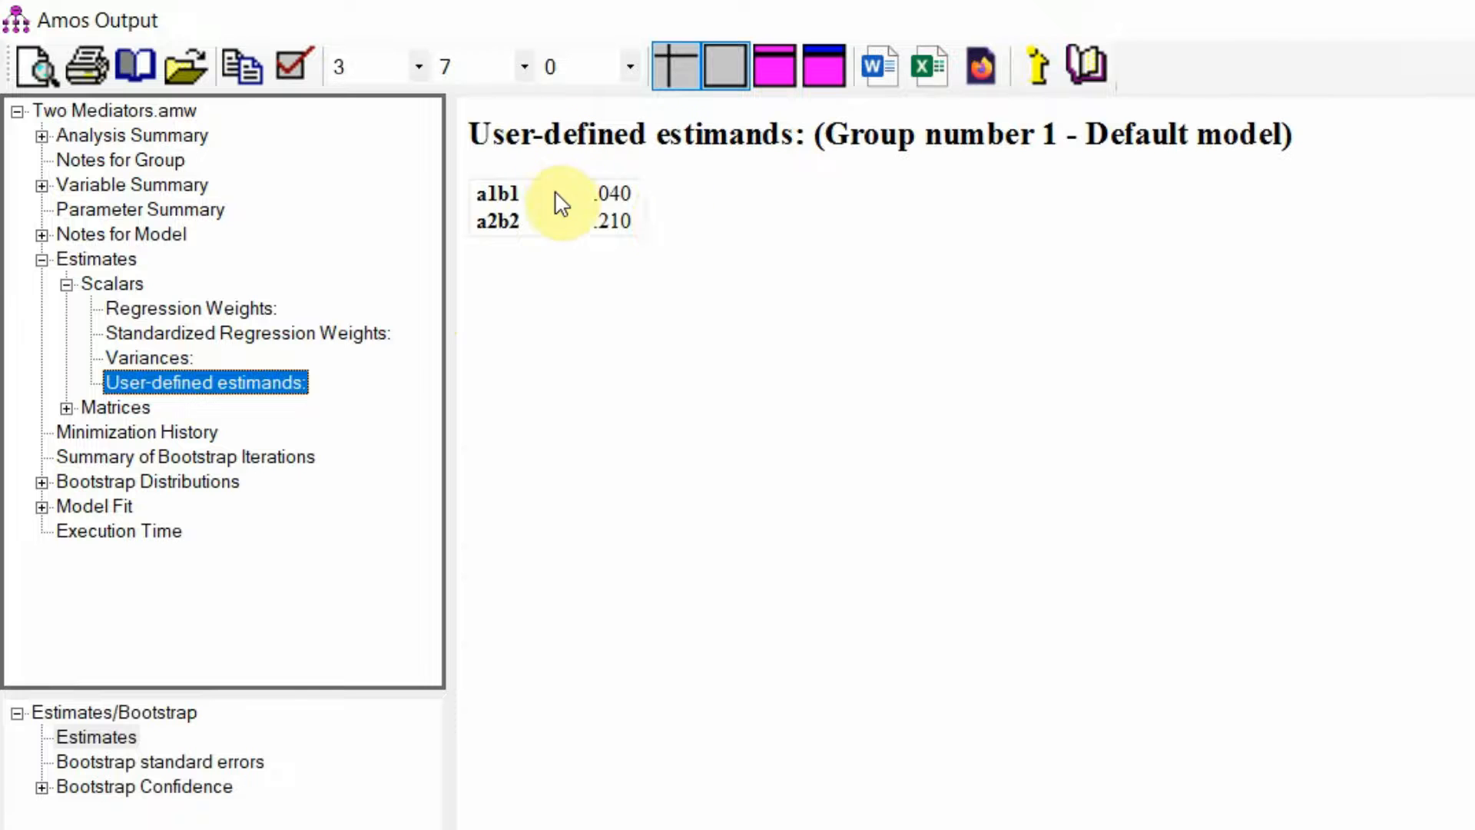
left_click_drag(633, 193, 583, 223)
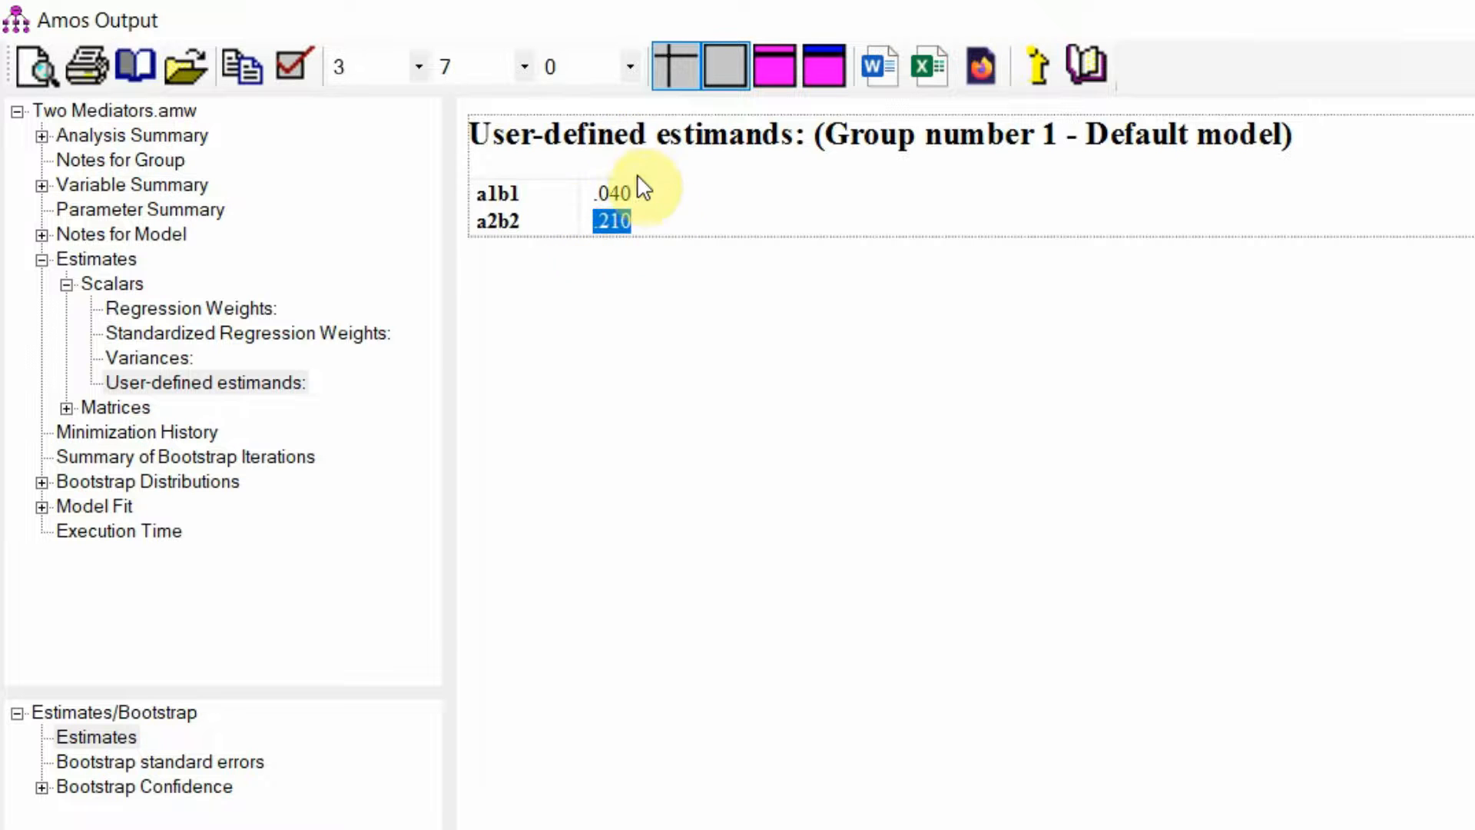
left_click(211, 382)
left_click(41, 787)
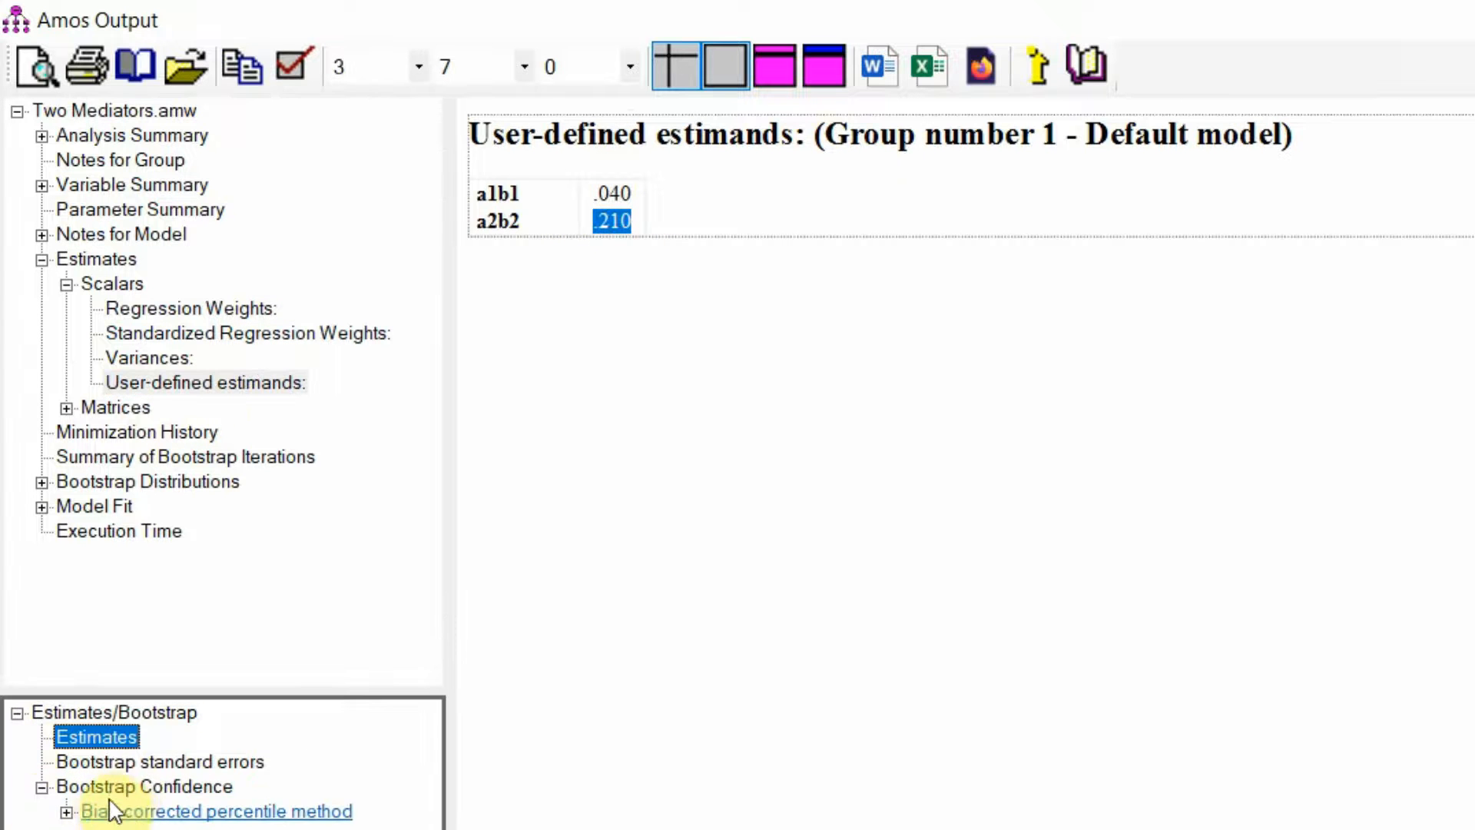
left_click(121, 813)
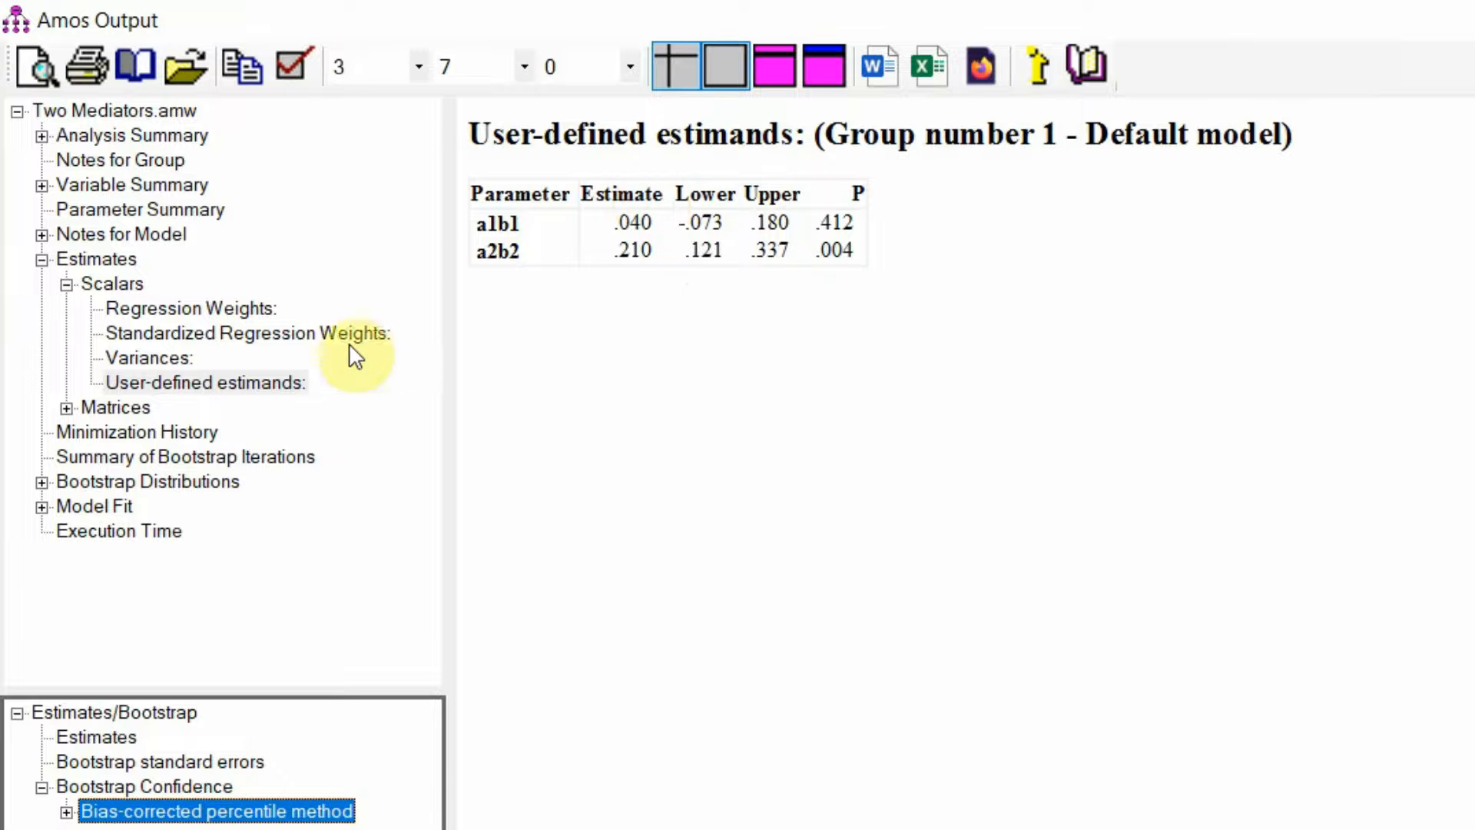
View the Indirect Effects matrix, select the bias-corrected percentile method for it, and view the group notes
left_click(67, 405)
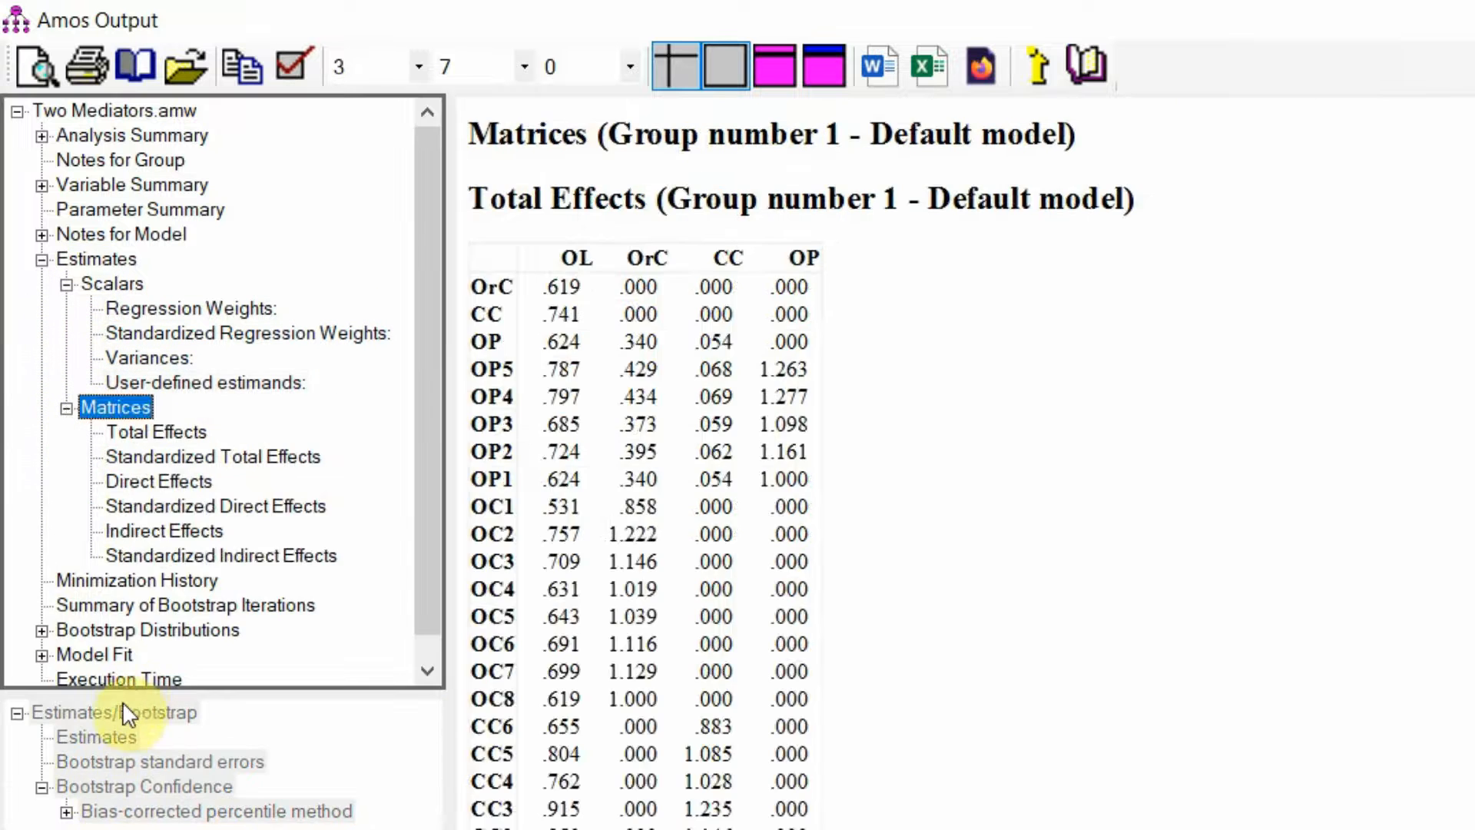
left_click(160, 530)
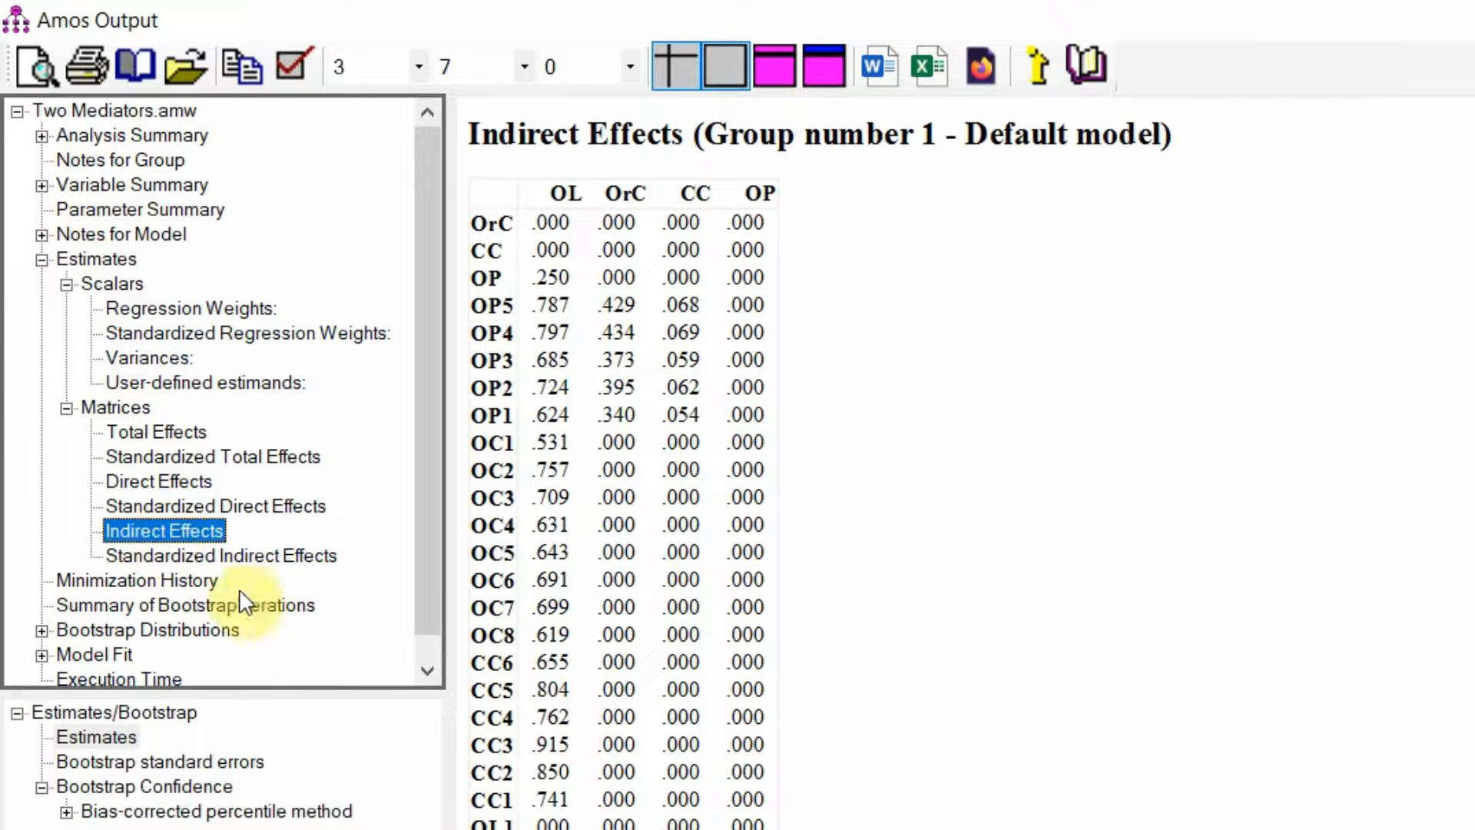
left_click(131, 784)
key("Down")
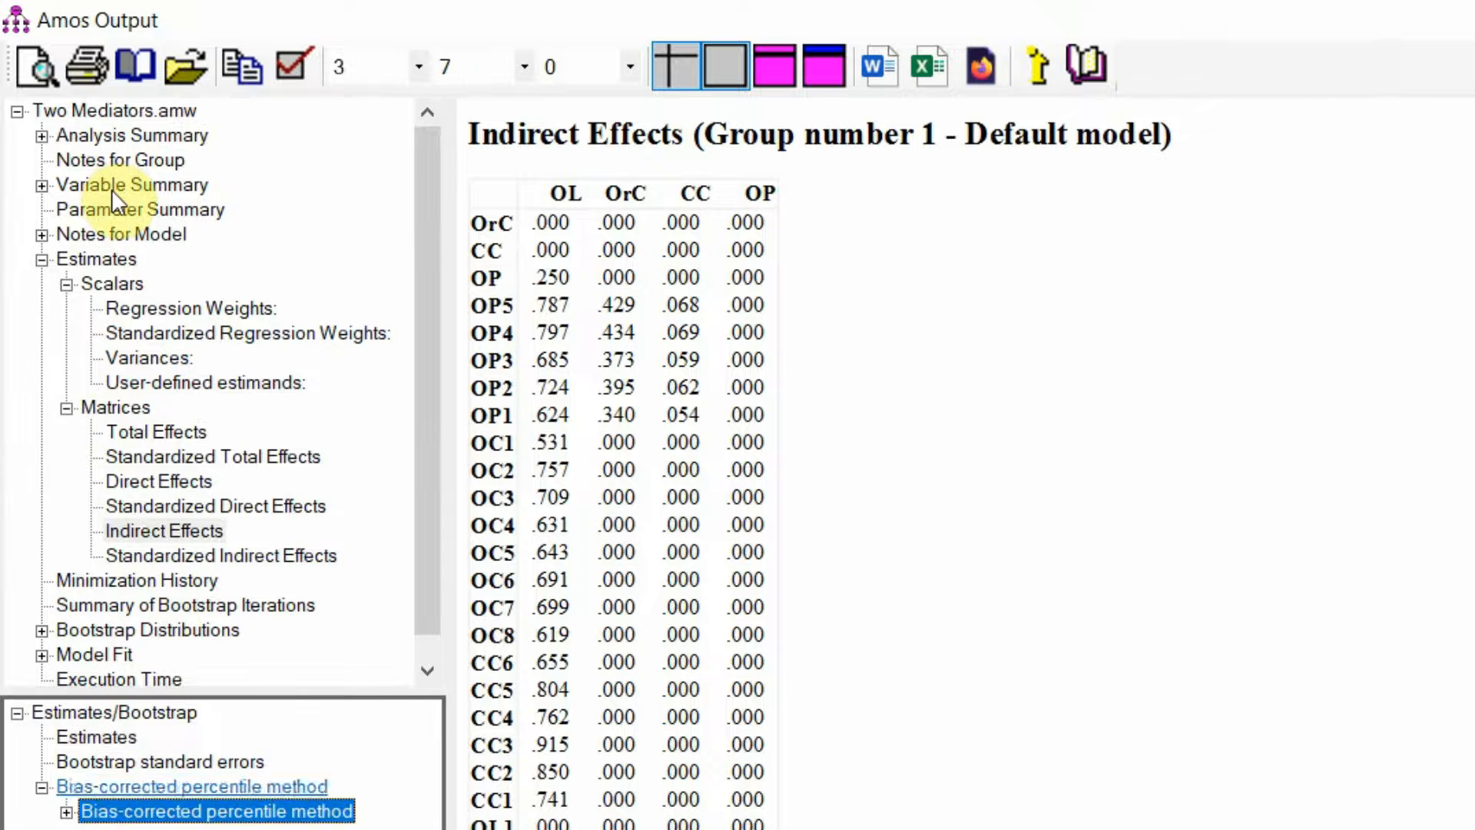
left_click(112, 188)
left_click(116, 159)
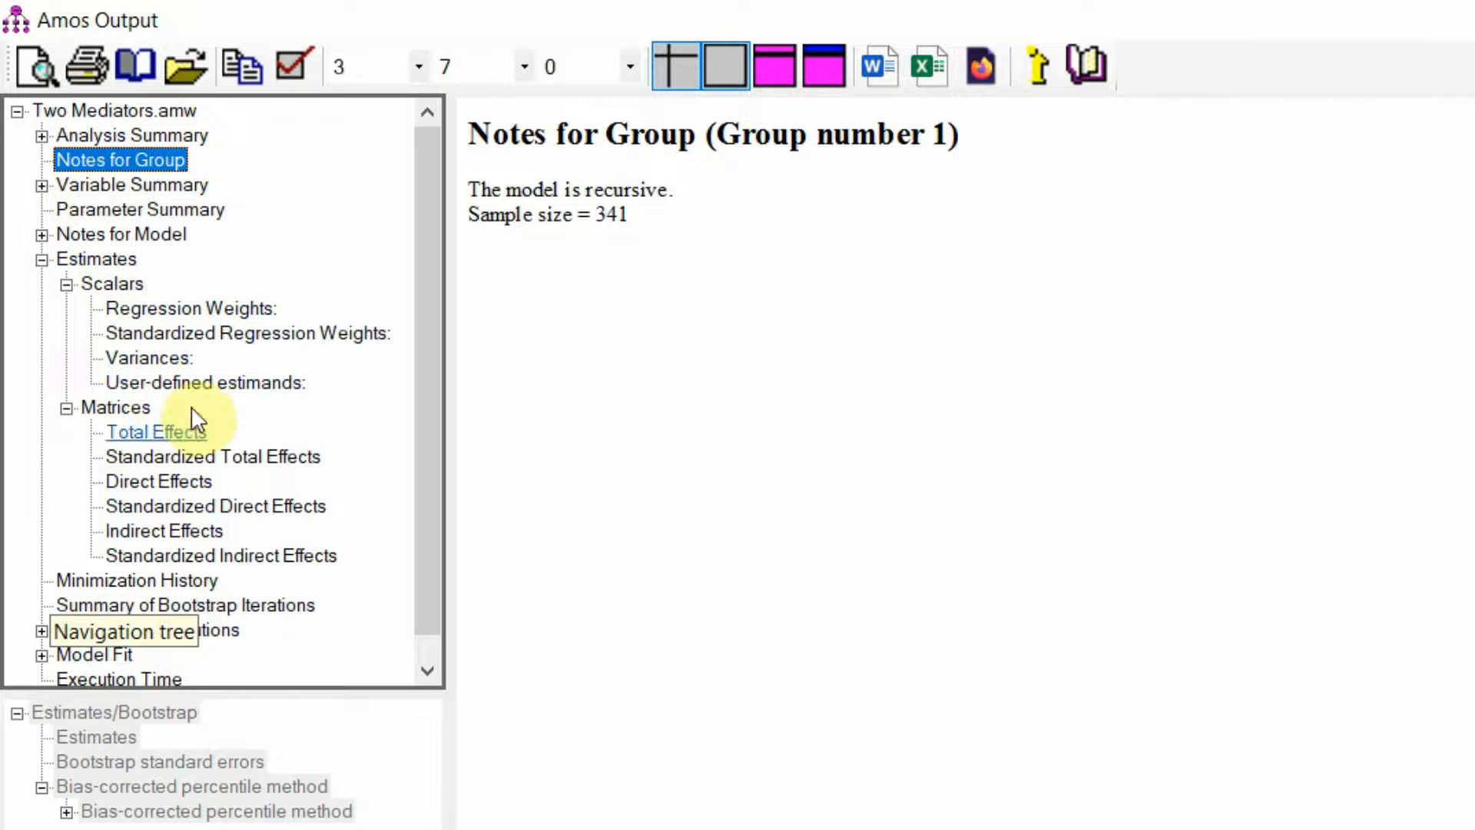
Reopen the user-defined estimands and expand the bias-corrected percentile method in the bootstrap results
left_click(193, 381)
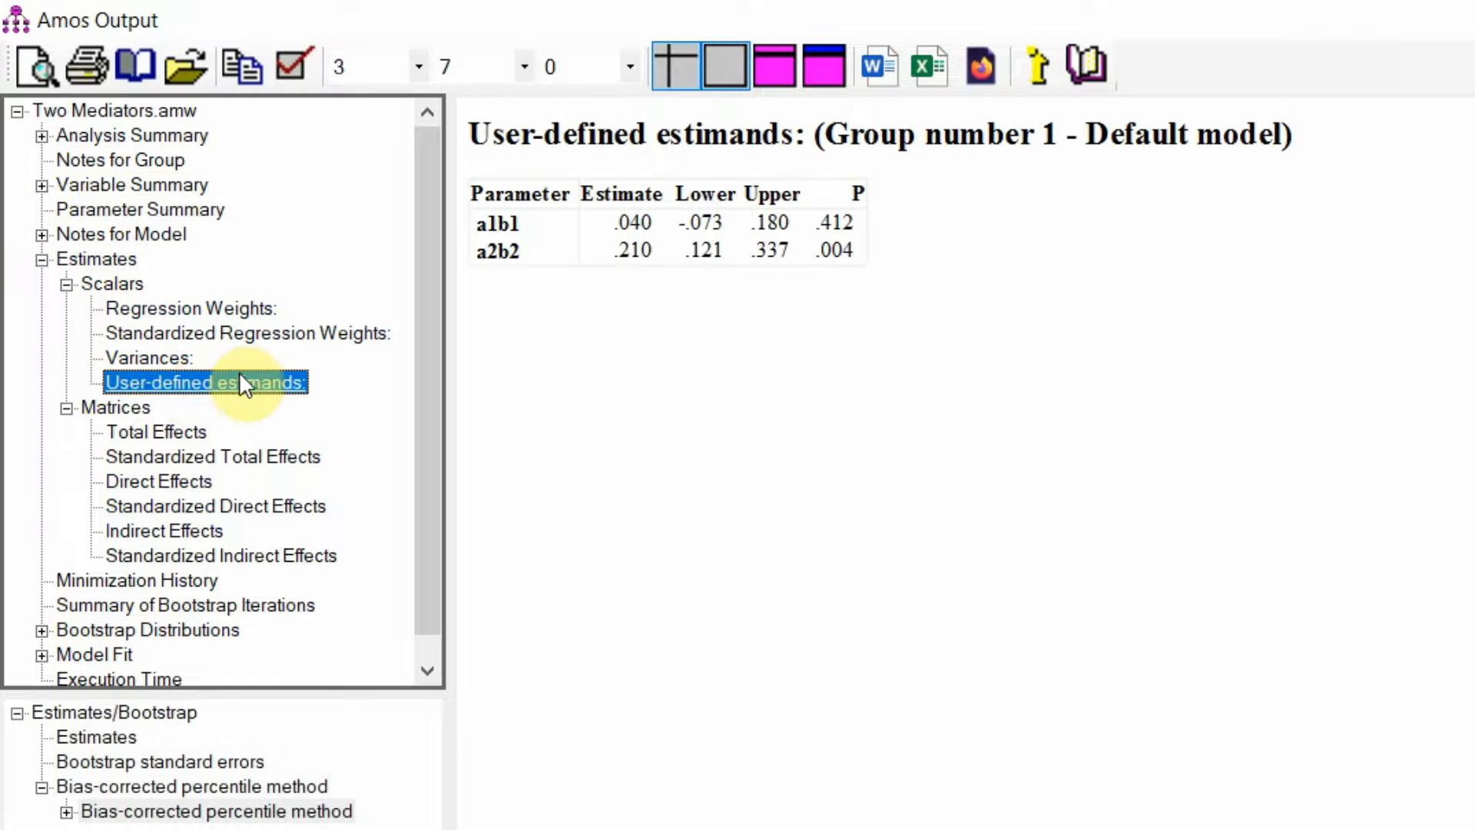
left_click(67, 812)
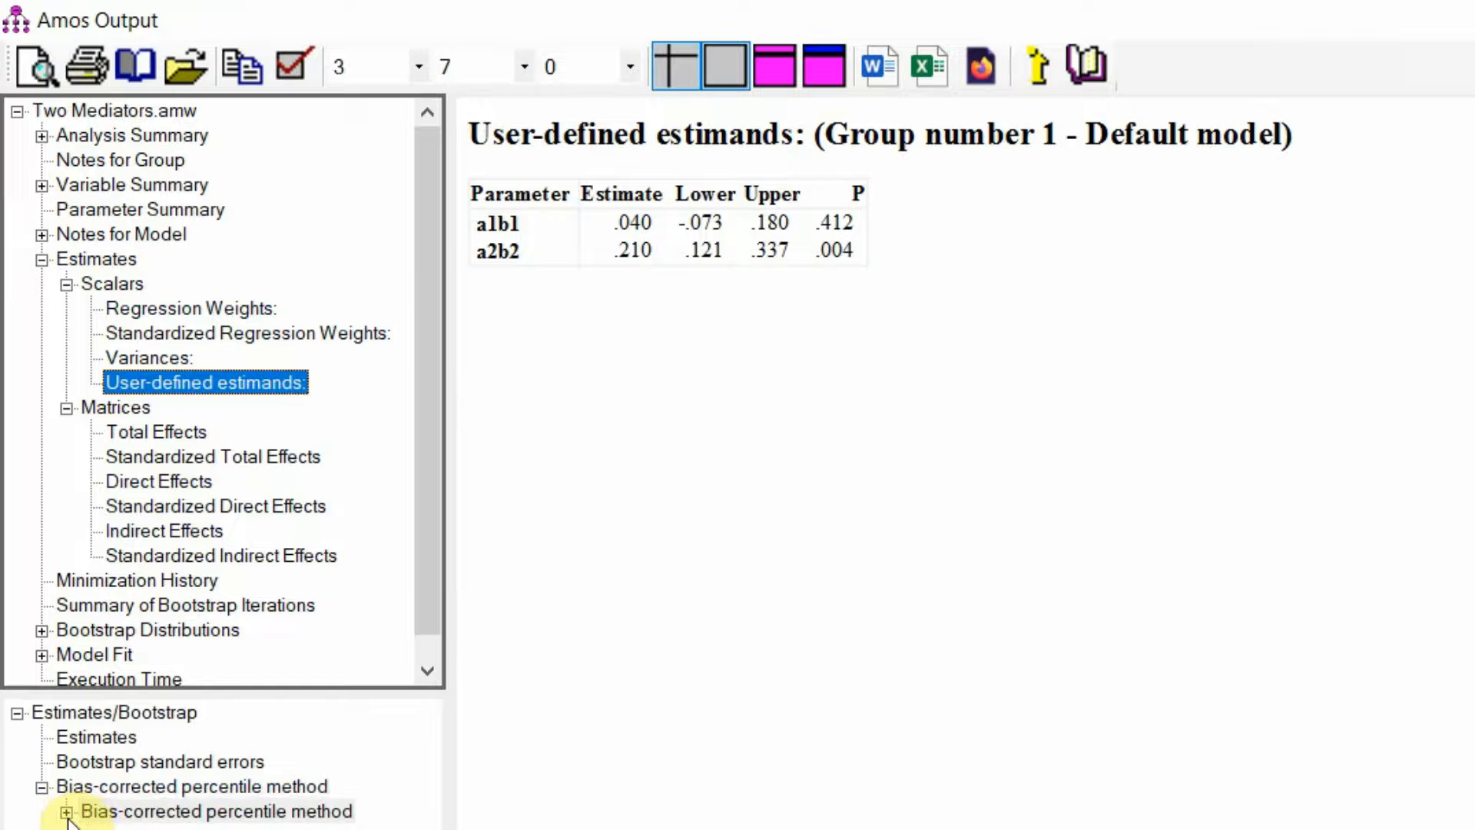
left_click(130, 816)
left_click(185, 829)
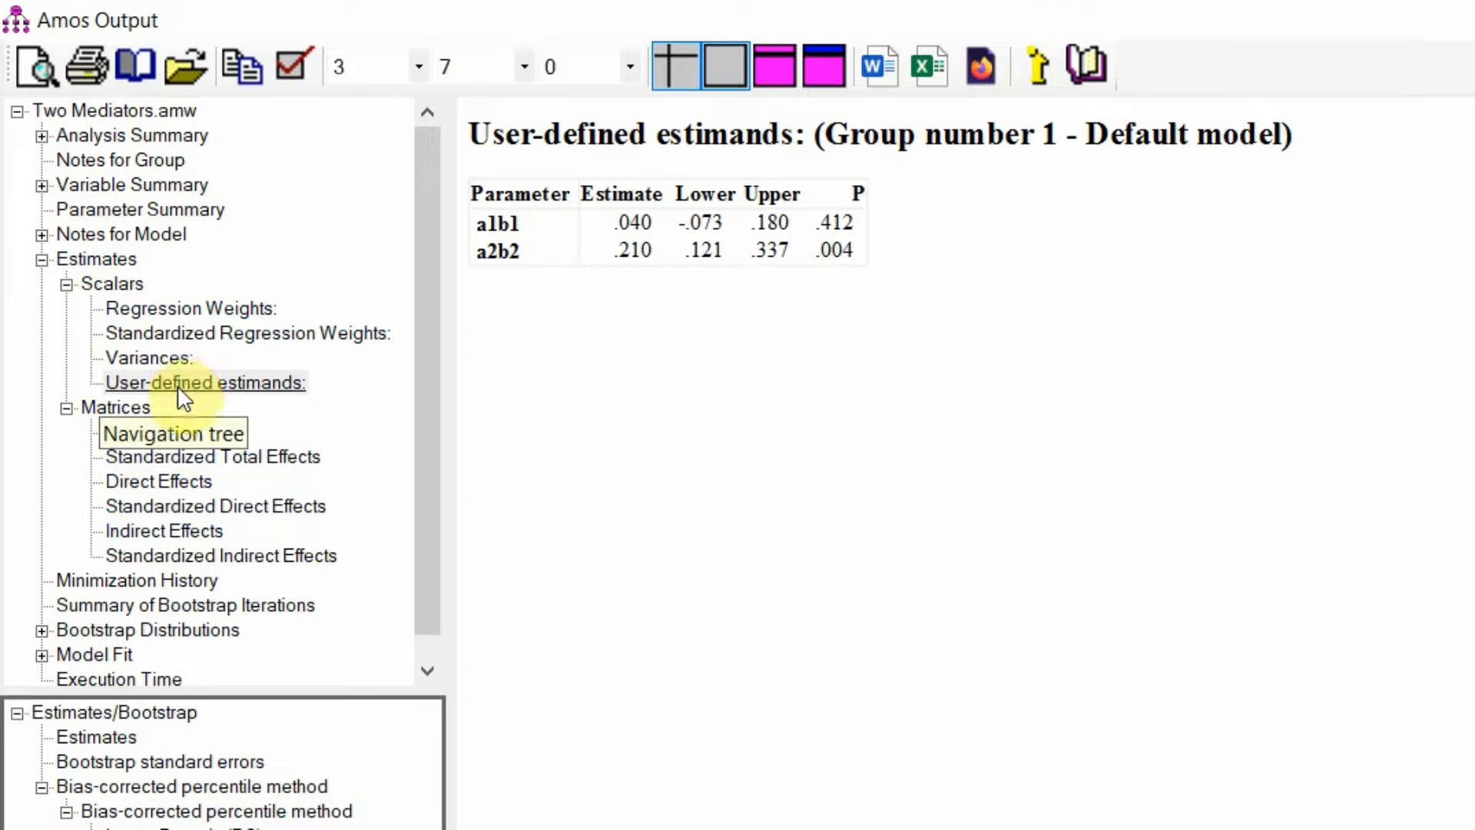
Examine the Two Tailed Significance (BC) results for the Indirect Effects matrix, and return to Estimates
left_click(150, 529)
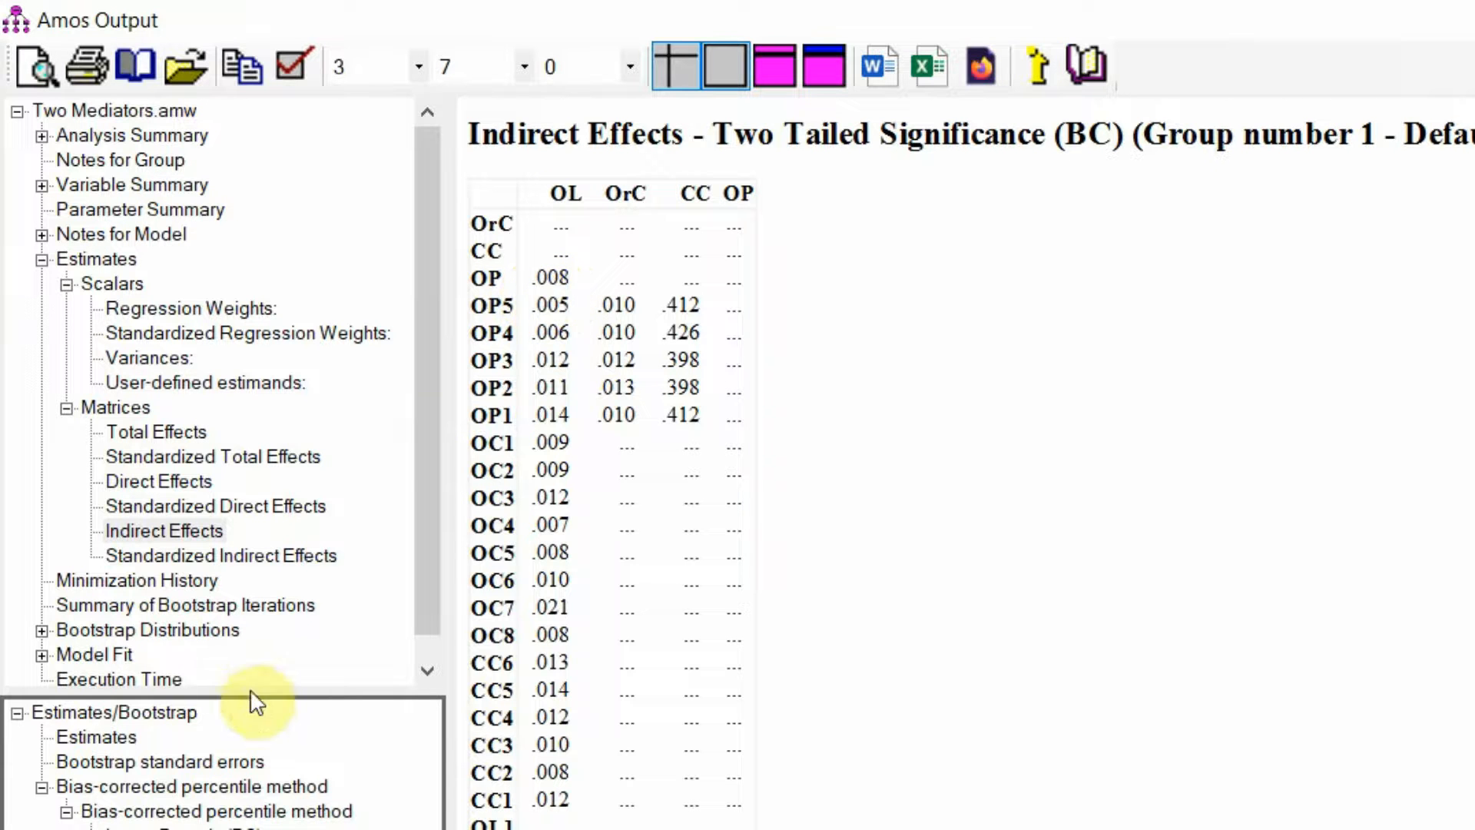
left_click(179, 530)
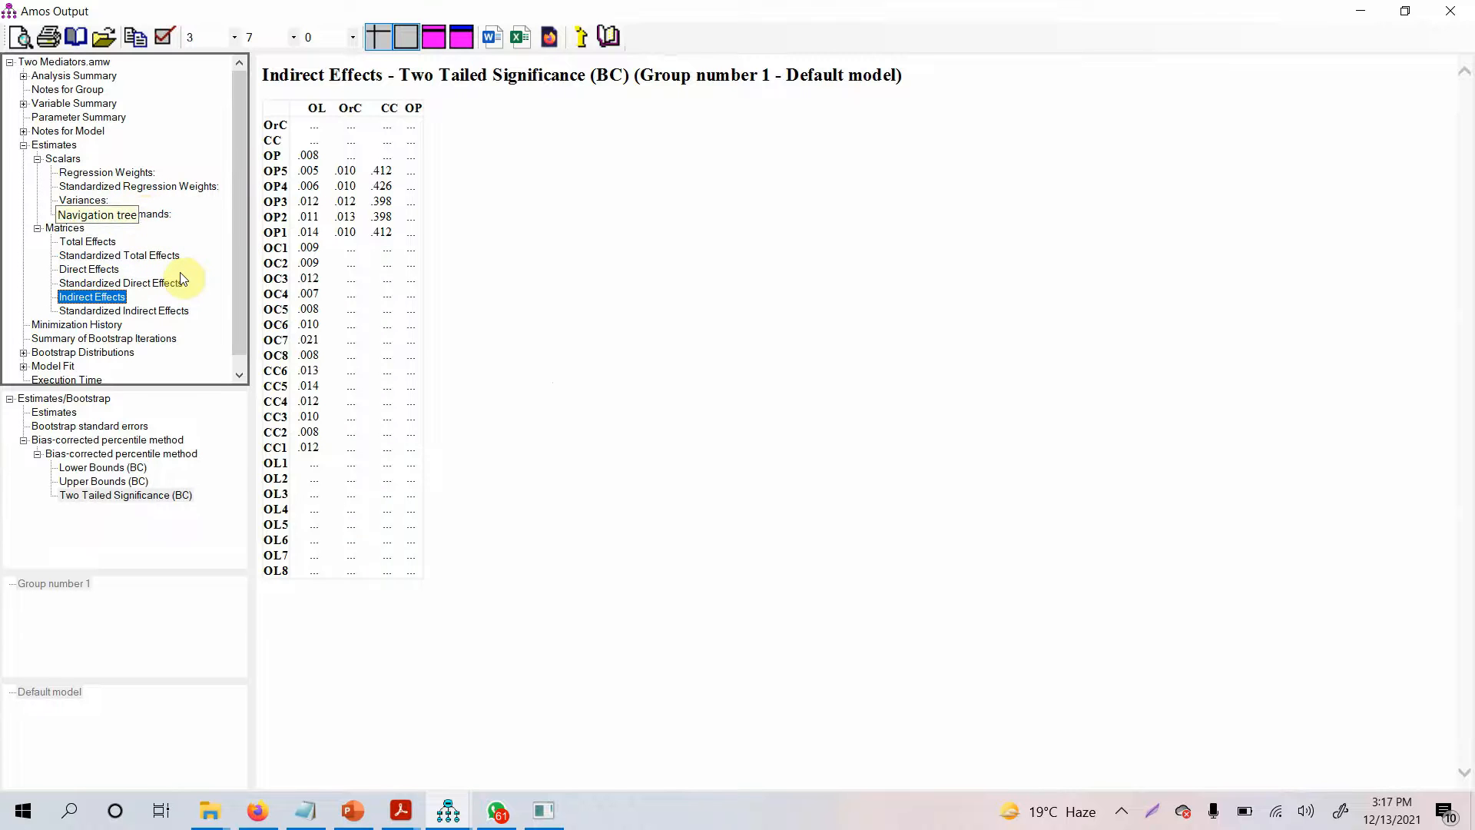
left_click(76, 148)
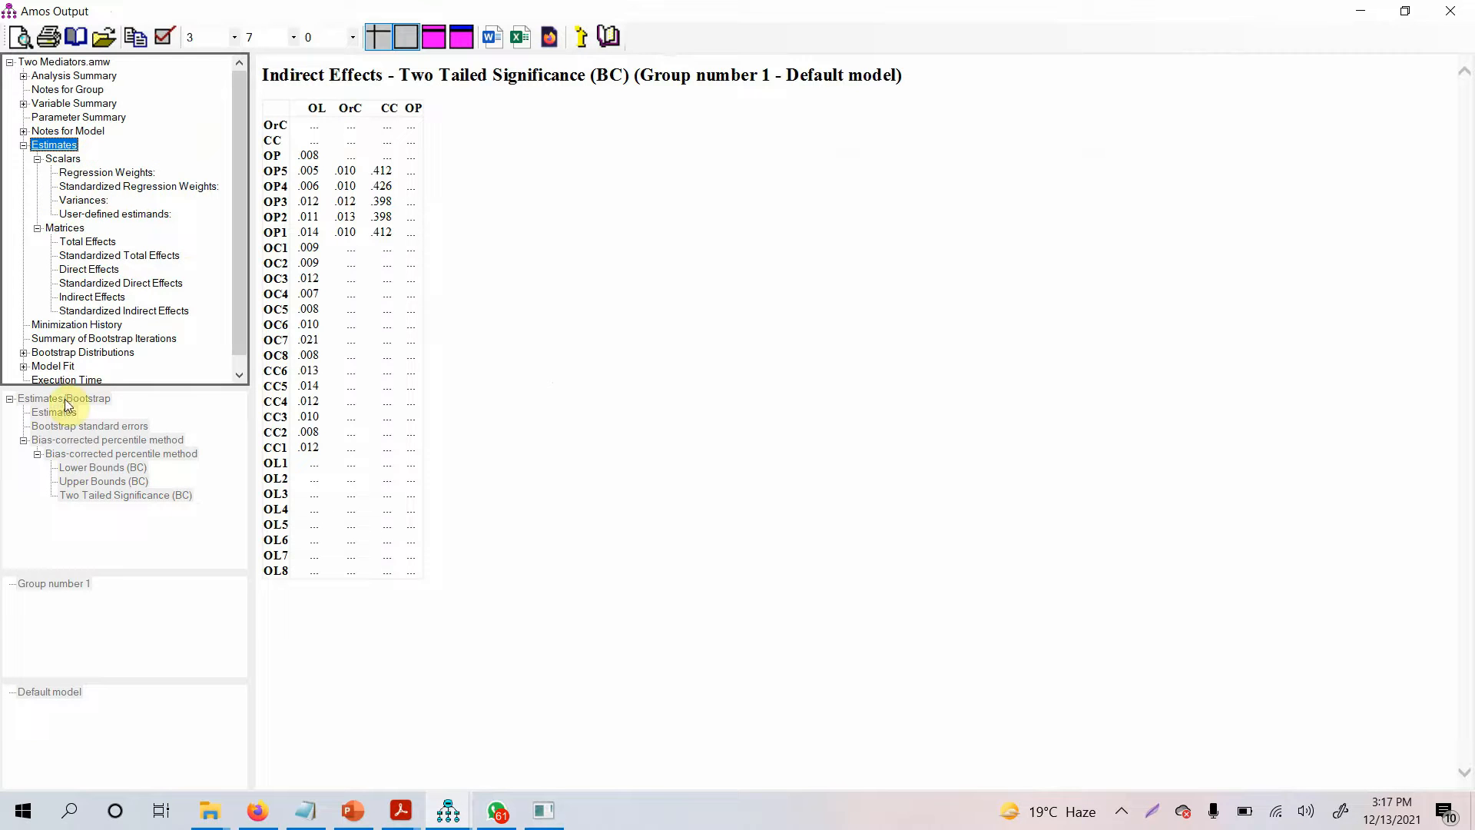